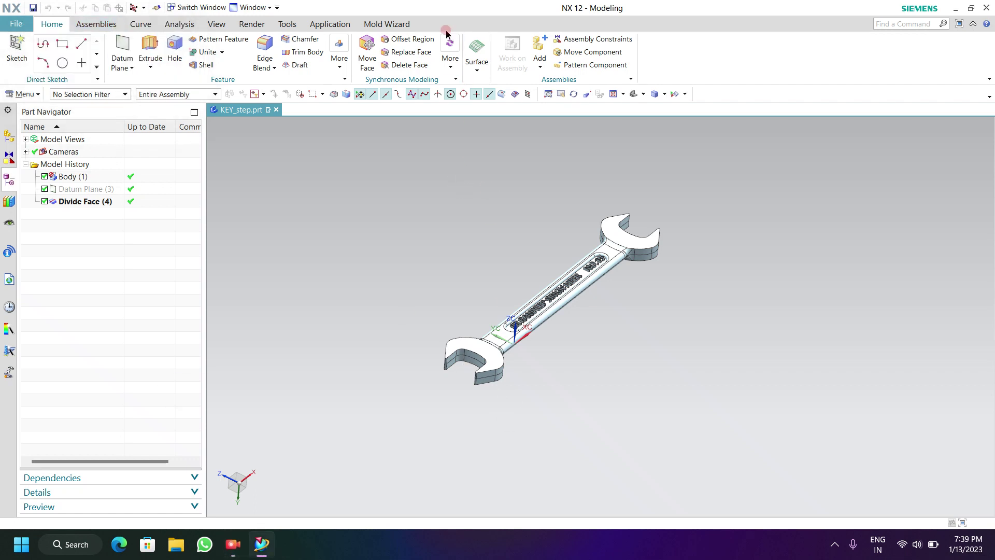
# Step: Initialize the wrench mold project with shrinkage 0.5 and configuration Mold.V1
pyautogui.click(402, 25)
pyautogui.moveTo(554, 381)
pyautogui.mouseDown(button='middle')
pyautogui.moveTo(443, 347)
pyautogui.moveTo(309, 378)
pyautogui.moveTo(313, 346)
pyautogui.mouseUp(button='middle')
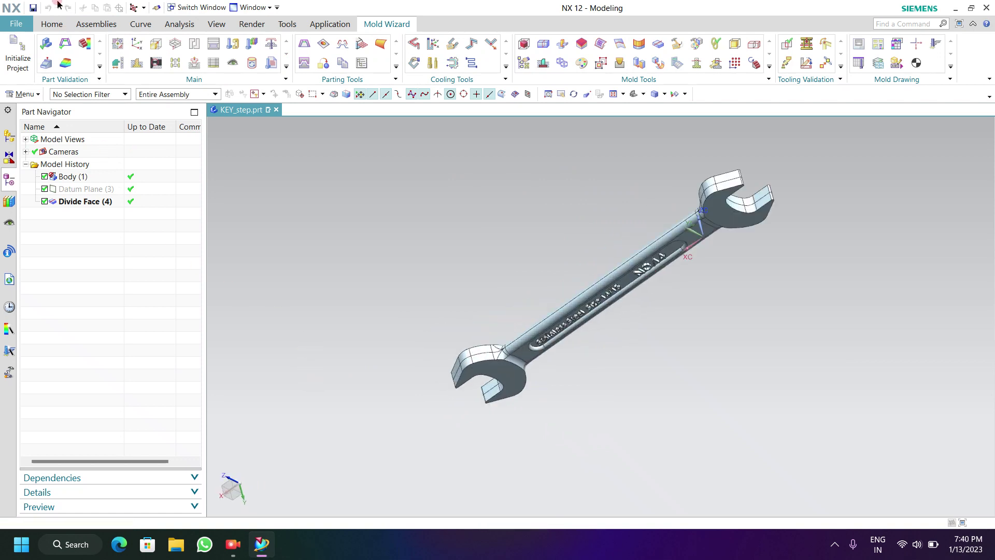
pyautogui.click(17, 56)
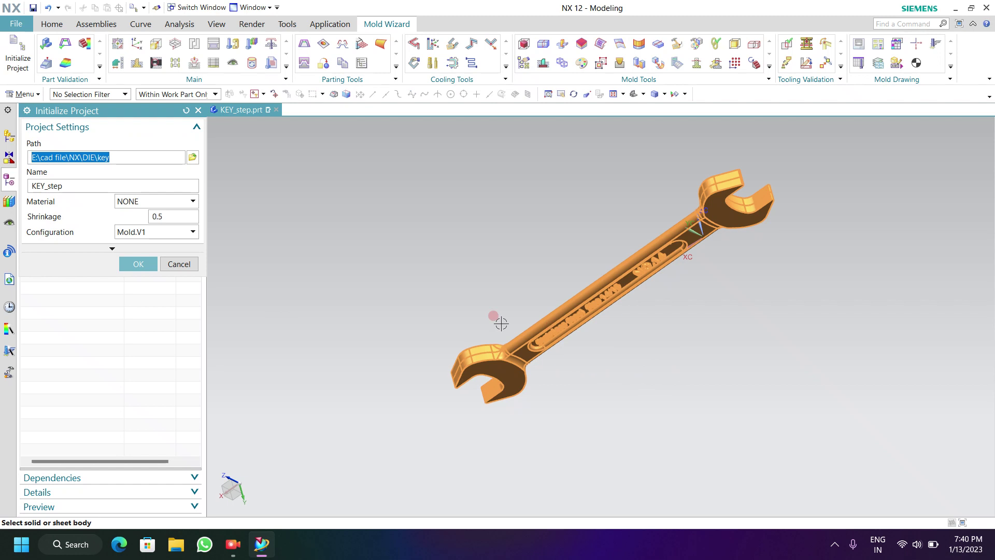
pyautogui.click(120, 262)
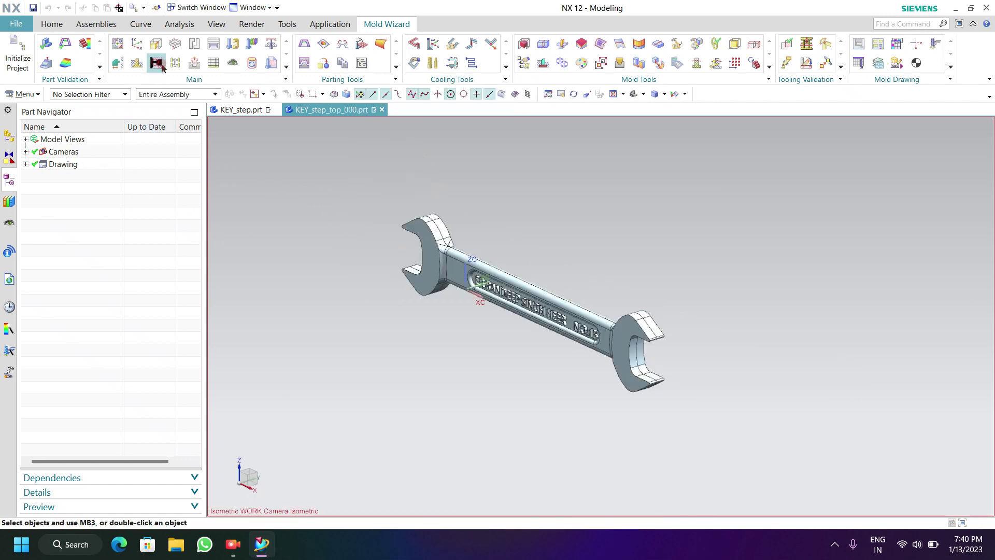
# Step: Create a user-defined workpiece block spanning -15 mm to 19 mm around the wrench
pyautogui.click(174, 44)
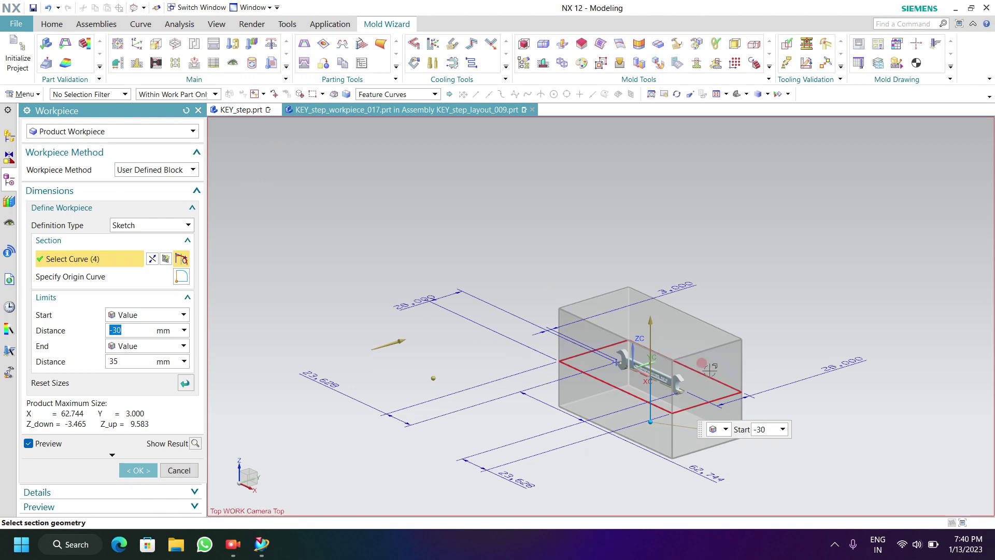
pyautogui.scroll(3, 709, 369)
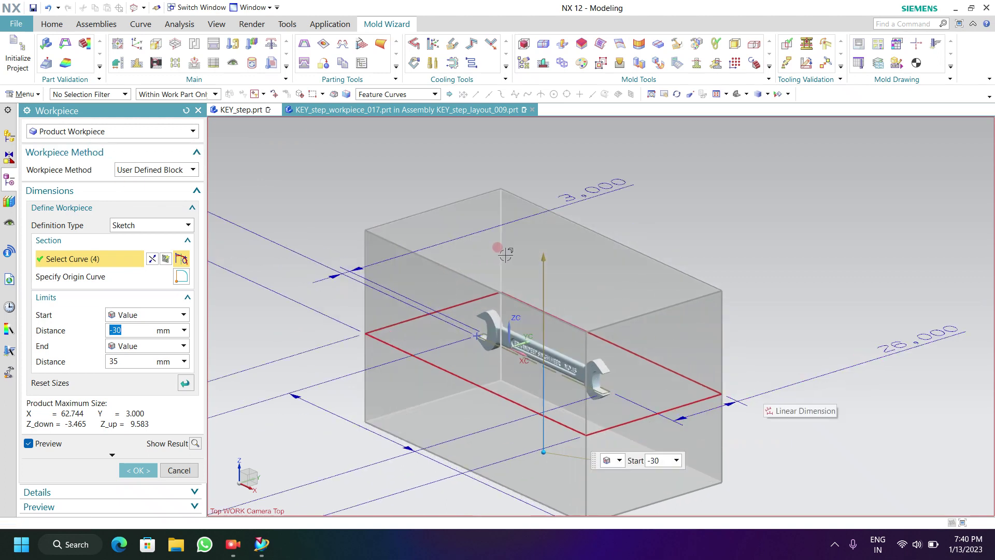
pyautogui.moveTo(544, 251); pyautogui.dragTo(540, 299)
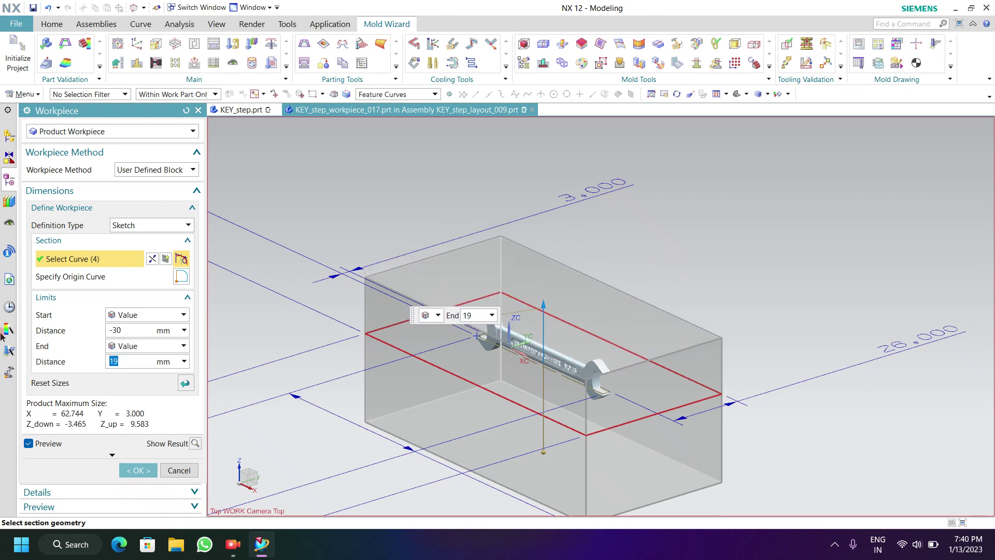
pyautogui.click(125, 330)
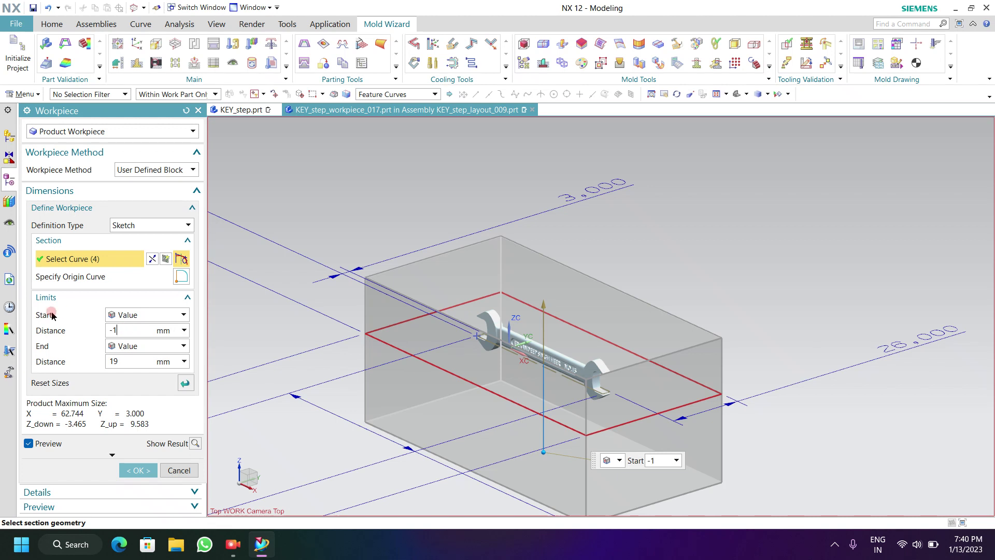
pyautogui.write('5')
pyautogui.press('Return')
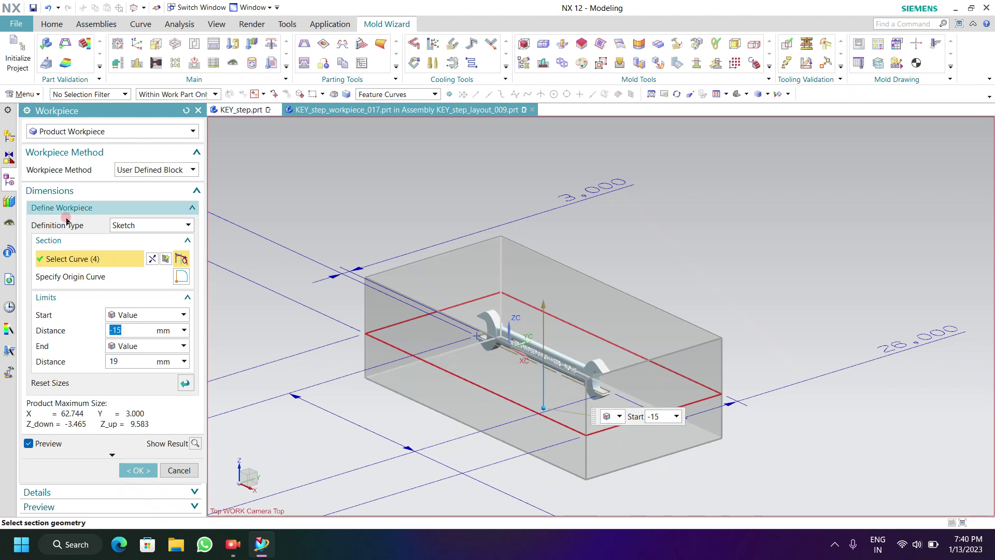
pyautogui.click(132, 471)
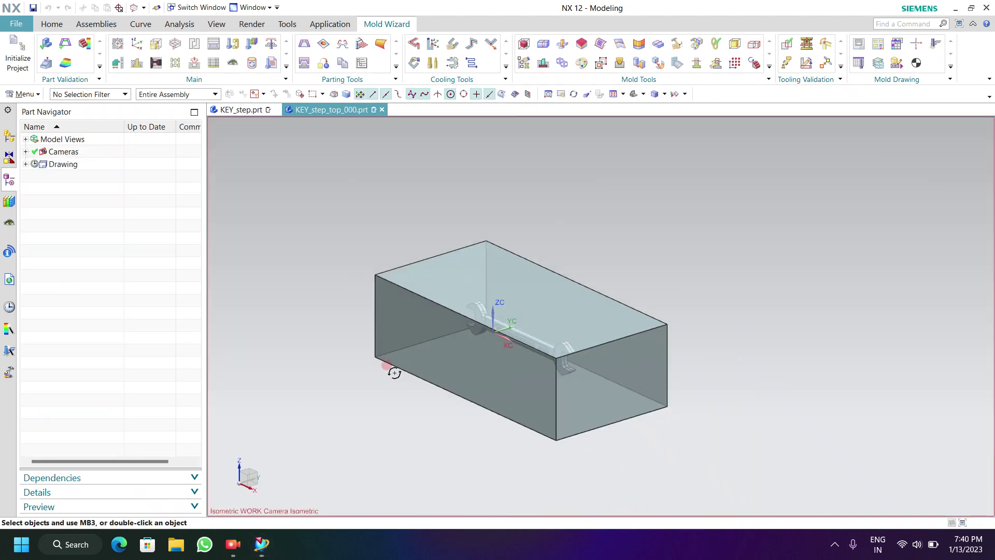
pyautogui.moveTo(394, 368)
pyautogui.mouseDown(button='middle')
pyautogui.moveTo(473, 277)
pyautogui.moveTo(511, 290)
pyautogui.mouseUp(button='middle')
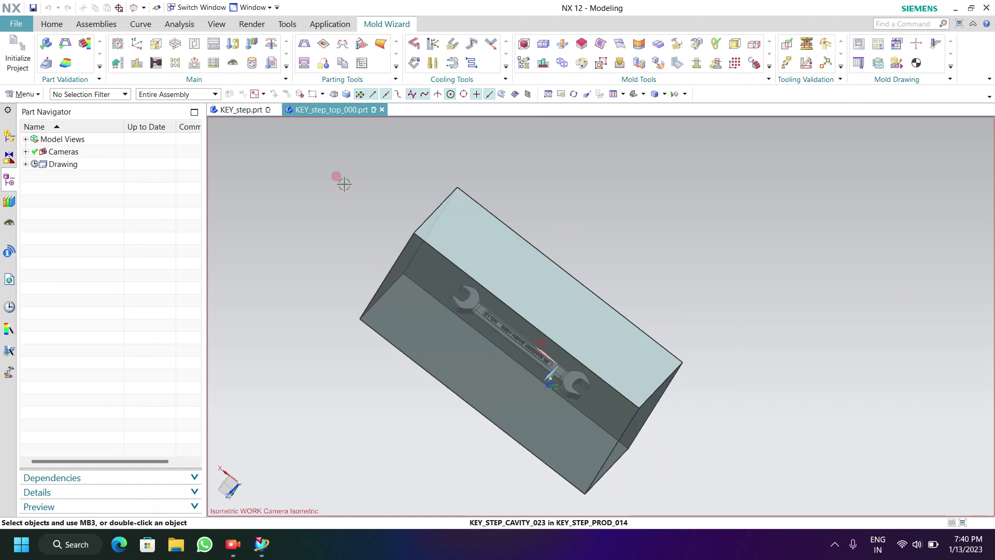
pyautogui.click(152, 49)
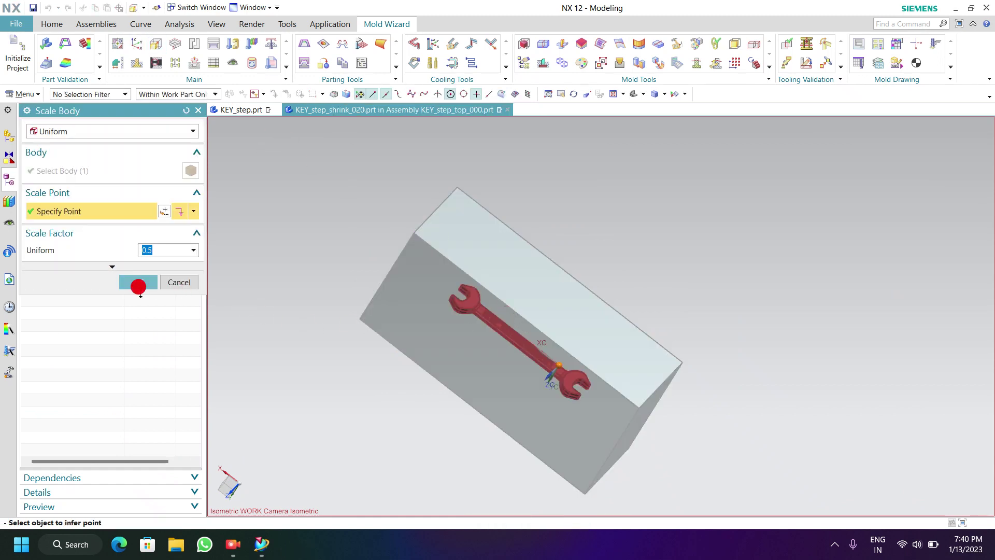
# Step: Accept the uniform 0.5 Scale Body shrinkage and start Check Regions on the wrench
pyautogui.click(140, 282)
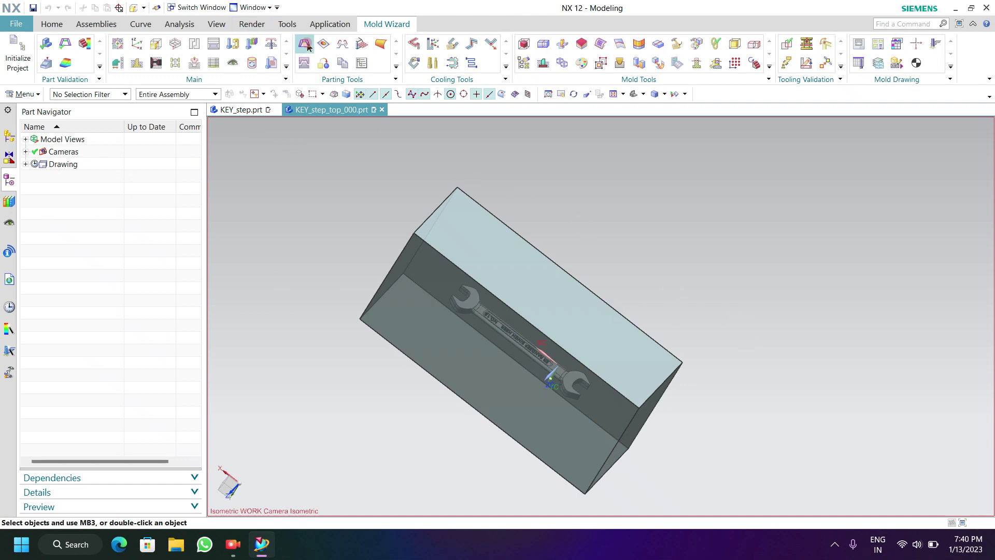
pyautogui.click(339, 58)
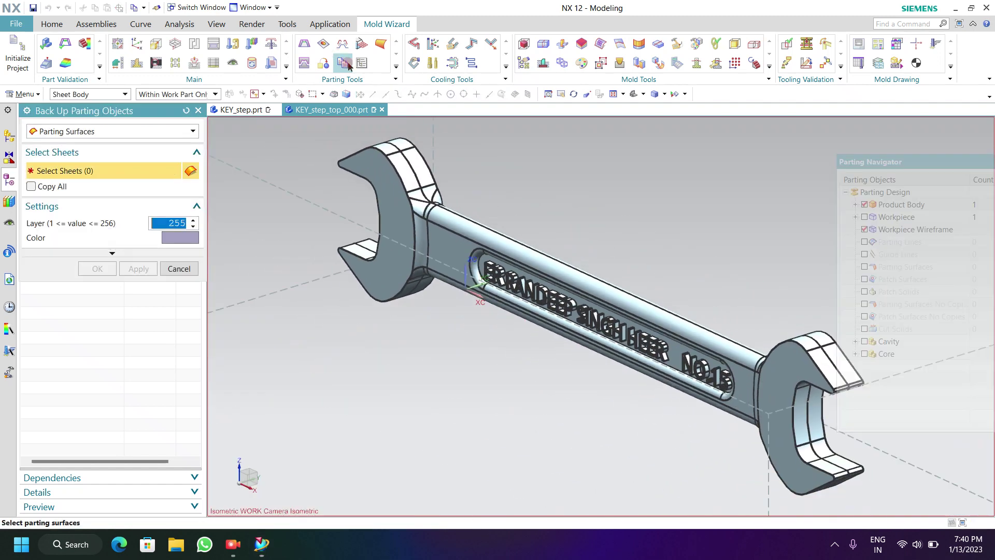
pyautogui.click(991, 255)
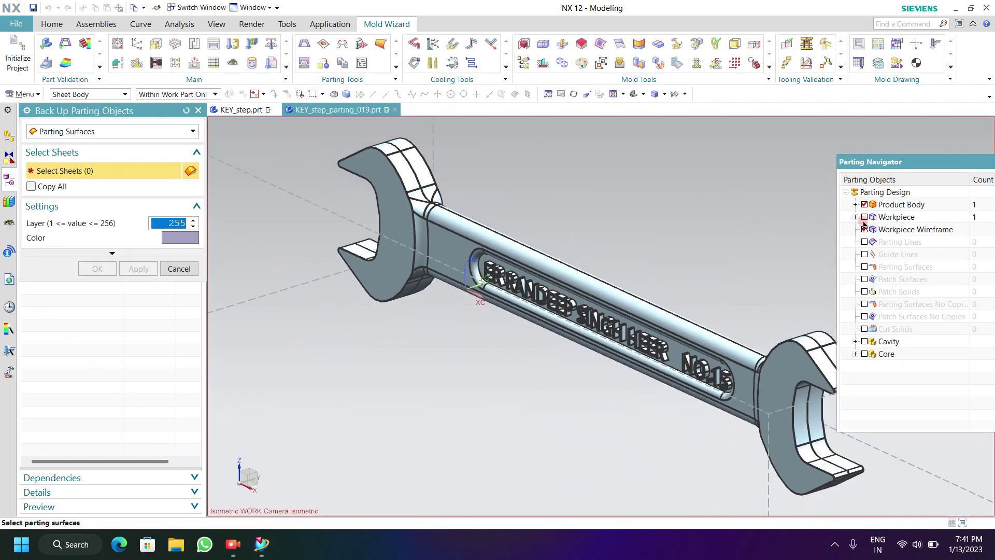
pyautogui.click(319, 64)
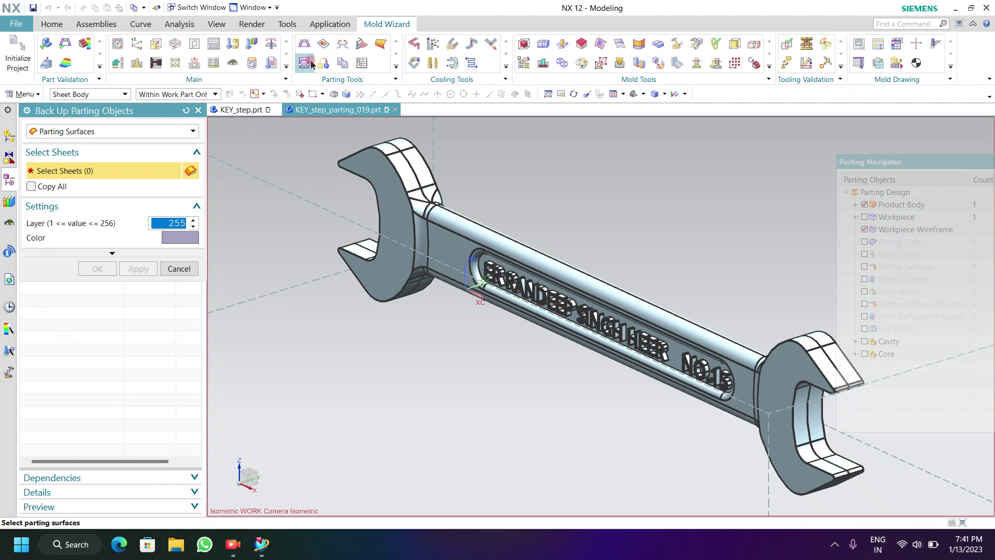
pyautogui.click(311, 52)
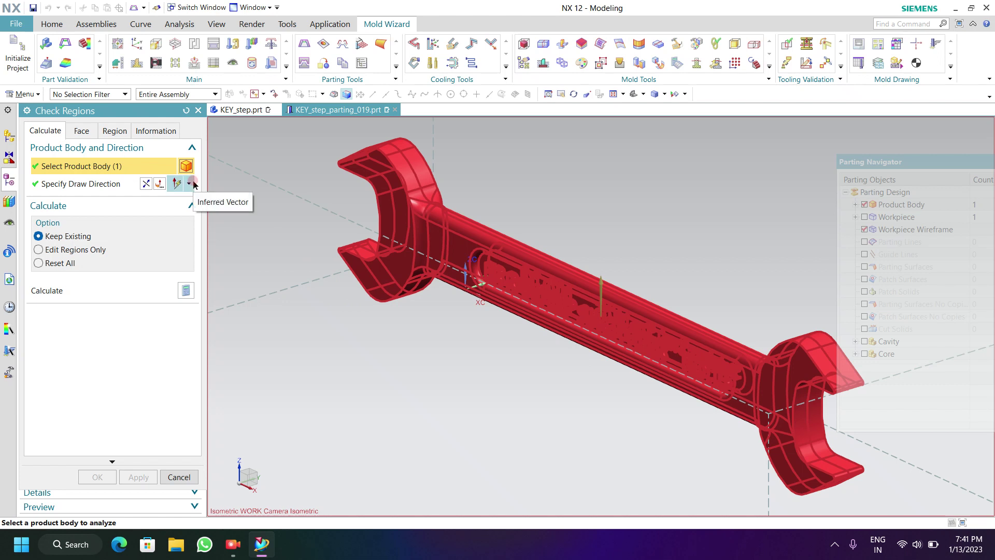
# Step: Set an inferred draw direction and analyze the wrench faces for cavity and core
pyautogui.click(189, 183)
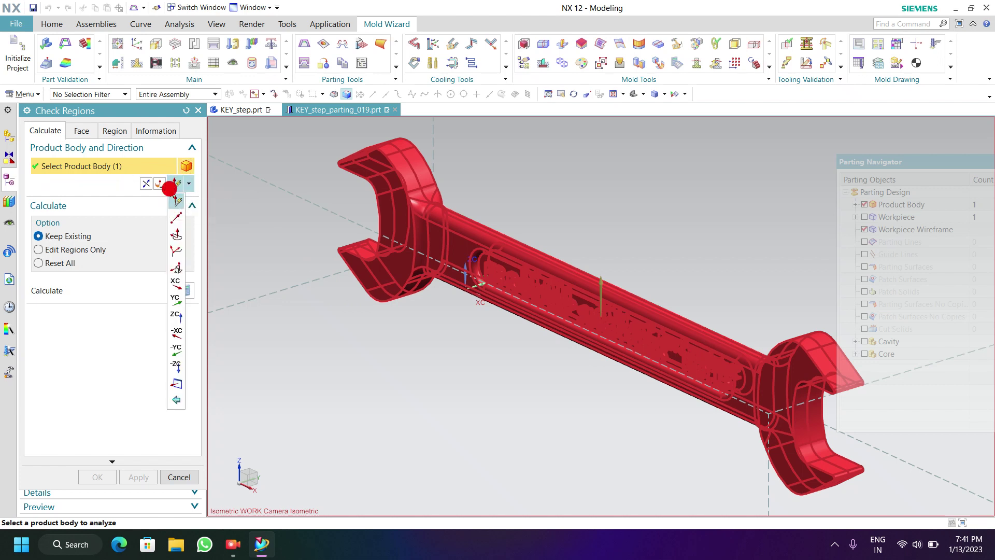
pyautogui.click(176, 195)
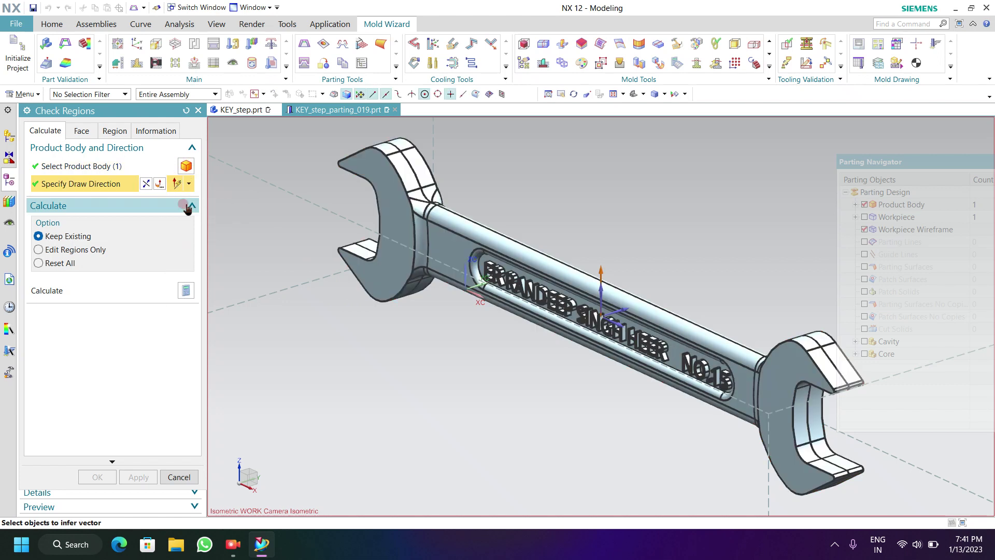
pyautogui.moveTo(507, 275)
pyautogui.mouseDown(button='middle')
pyautogui.moveTo(473, 271)
pyautogui.moveTo(480, 280)
pyautogui.mouseUp(button='middle')
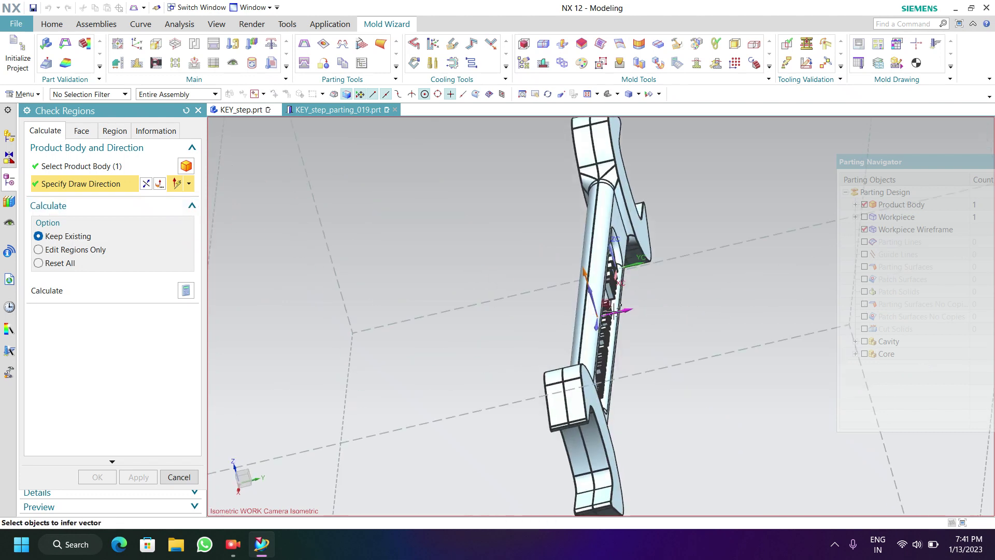
pyautogui.click(122, 184)
pyautogui.click(145, 179)
pyautogui.click(186, 291)
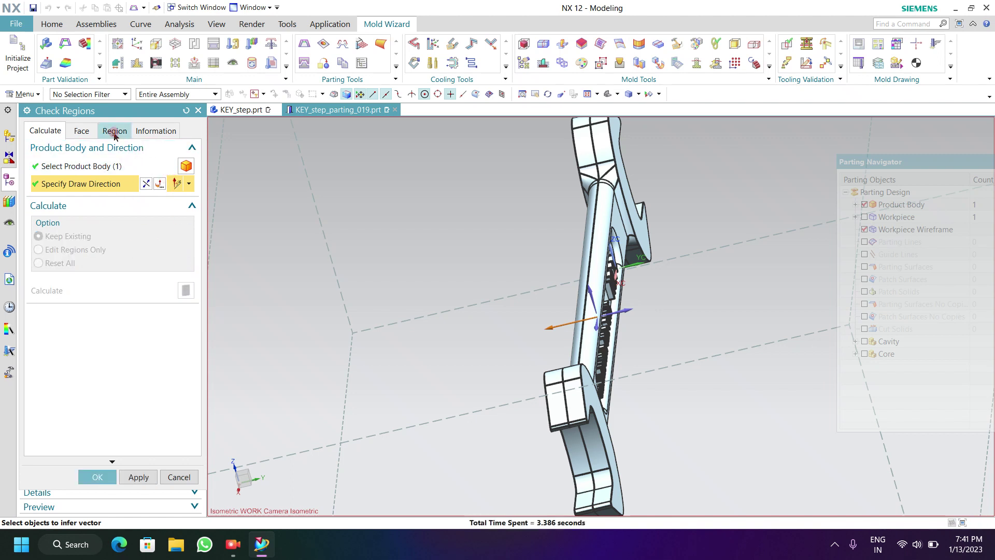
# Step: Verify 414 cavity, 536 core and 0 undefined faces, then accept the check
pyautogui.click(115, 135)
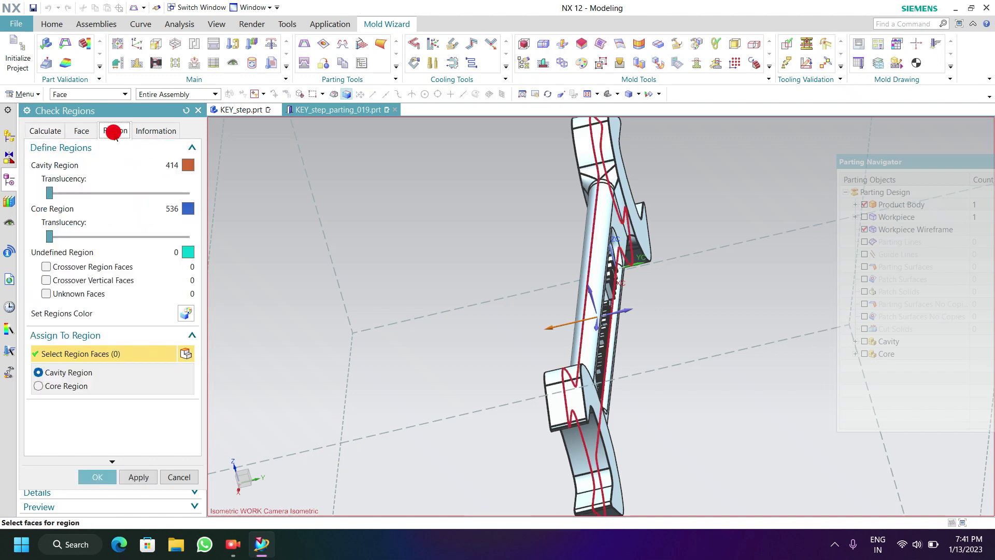
pyautogui.click(186, 313)
pyautogui.moveTo(521, 309); pyautogui.dragTo(623, 229, button='middle')
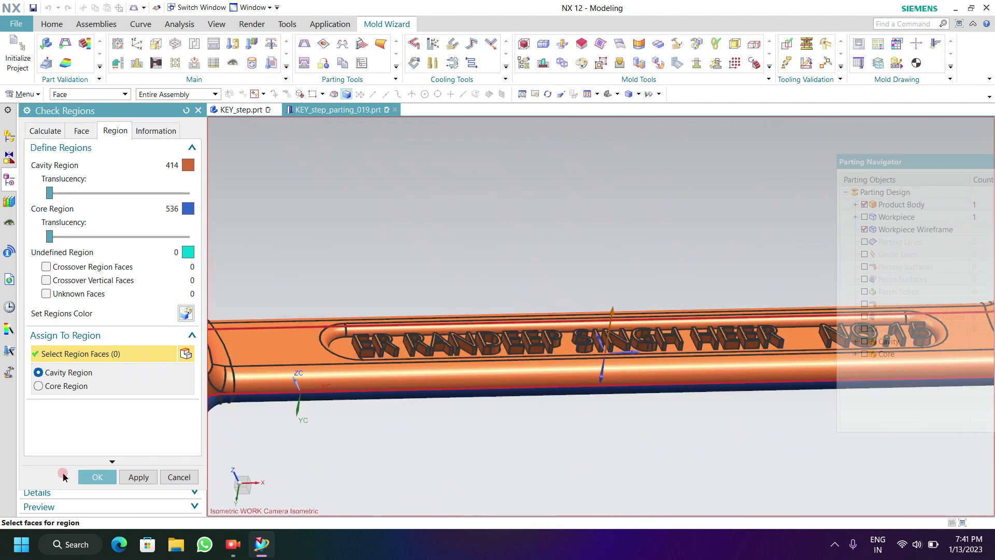
pyautogui.click(97, 476)
pyautogui.scroll(-3, 425, 291)
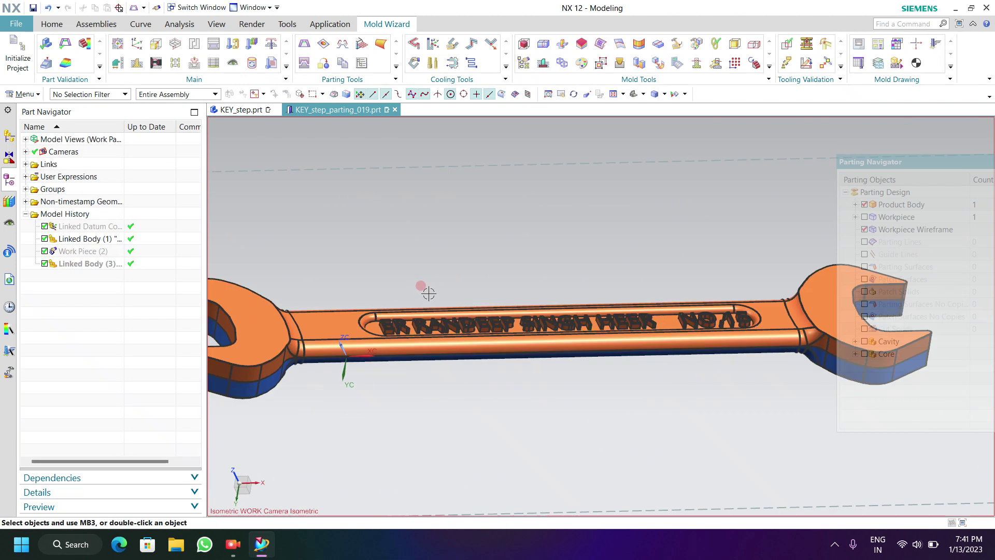
# Step: Define regions from all 950 faces with Create Regions on, producing 40 parting lines
pyautogui.scroll(-2, 425, 290)
pyautogui.moveTo(453, 321)
pyautogui.mouseDown(button='middle')
pyautogui.moveTo(402, 402)
pyautogui.moveTo(401, 441)
pyautogui.moveTo(455, 400)
pyautogui.moveTo(453, 390)
pyautogui.mouseUp(button='middle')
pyautogui.click(360, 45)
pyautogui.click(81, 155)
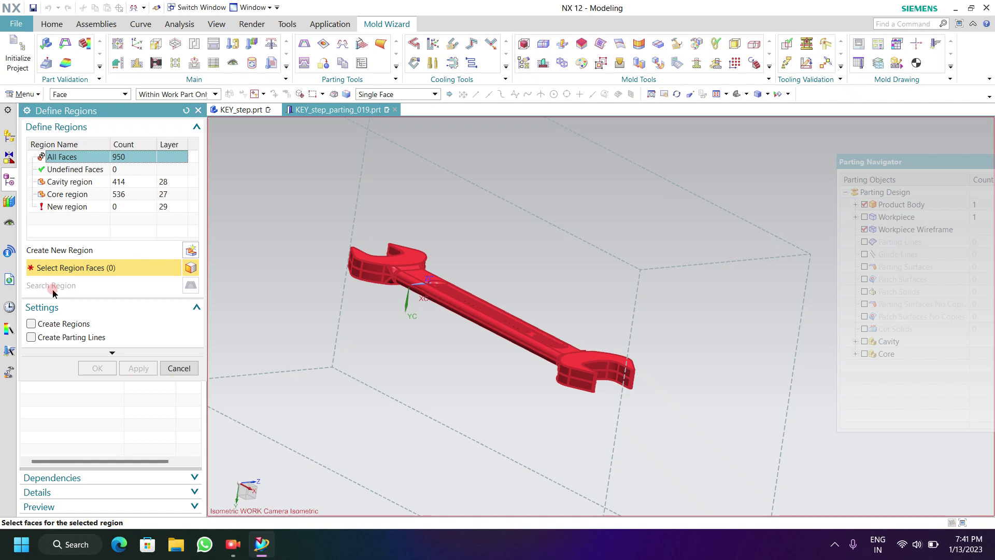
pyautogui.click(31, 324)
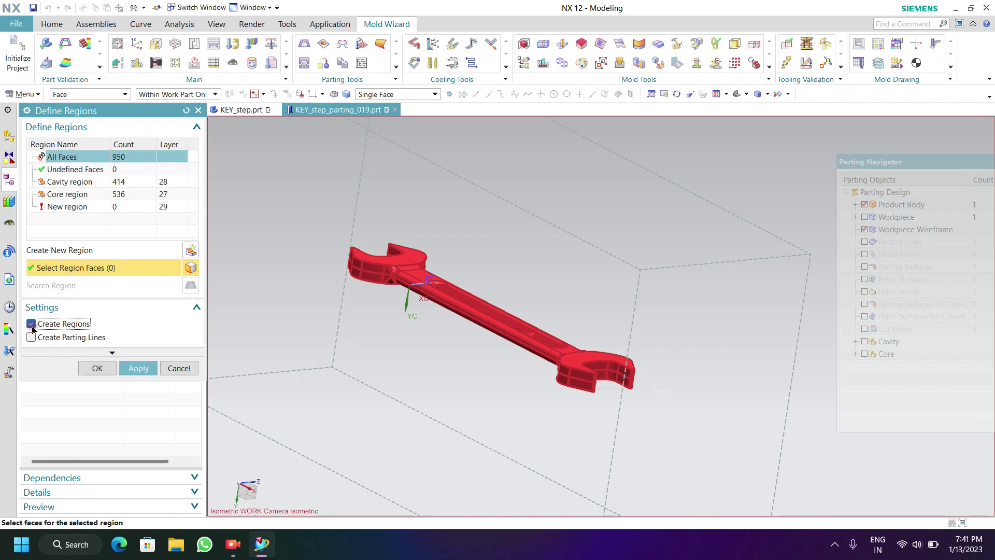
pyautogui.click(132, 368)
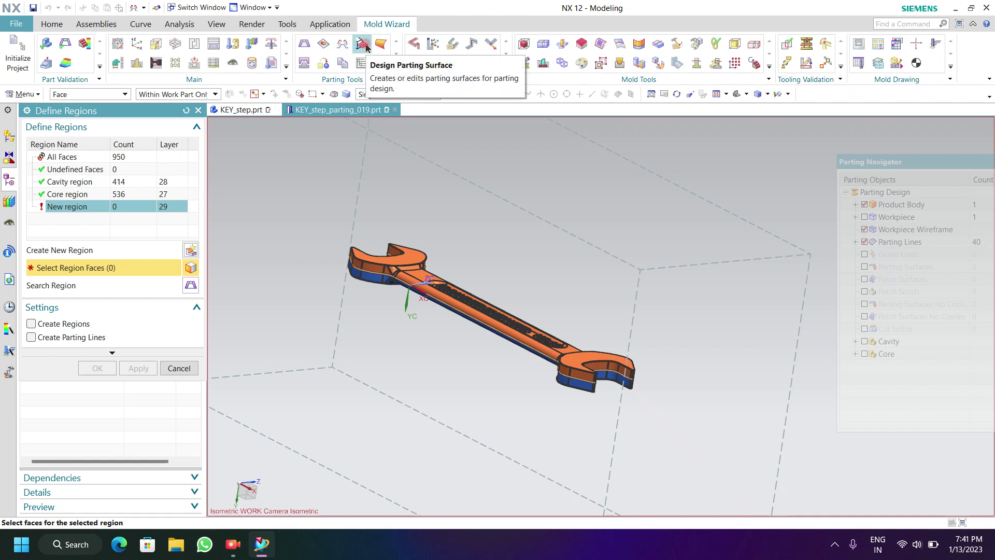
pyautogui.click(114, 353)
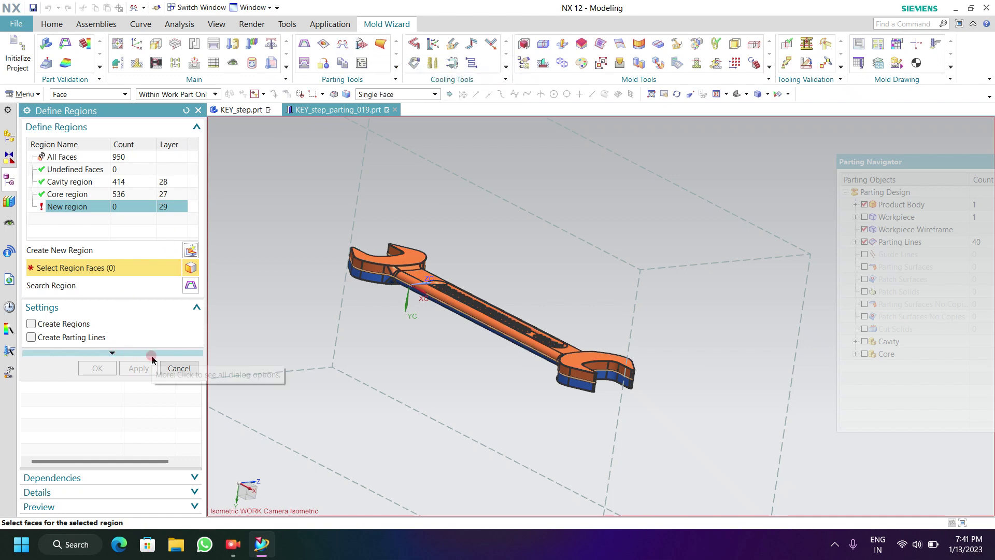
pyautogui.click(179, 368)
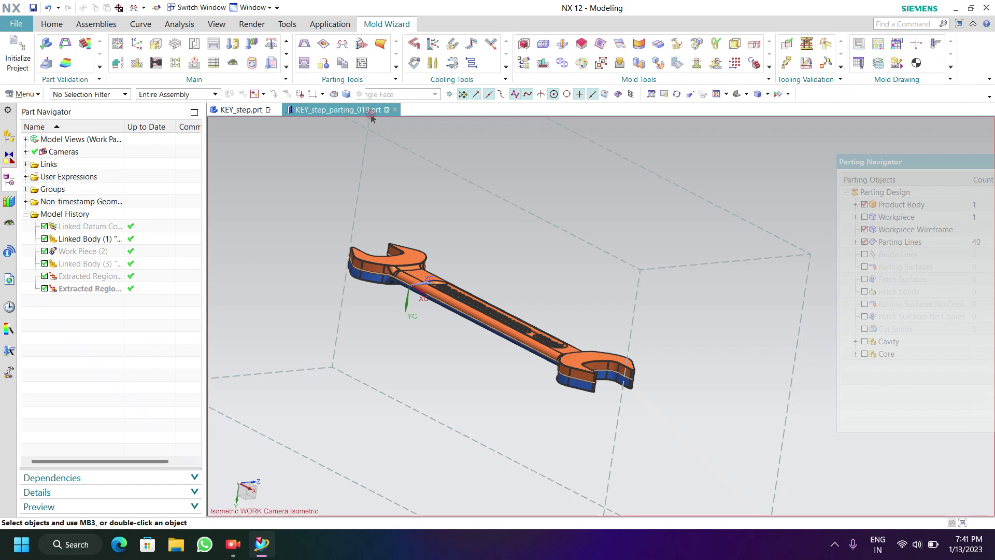
# Step: Create a flat parting surface around the 40 parting lines, dragging its V End to 270 %
pyautogui.click(363, 49)
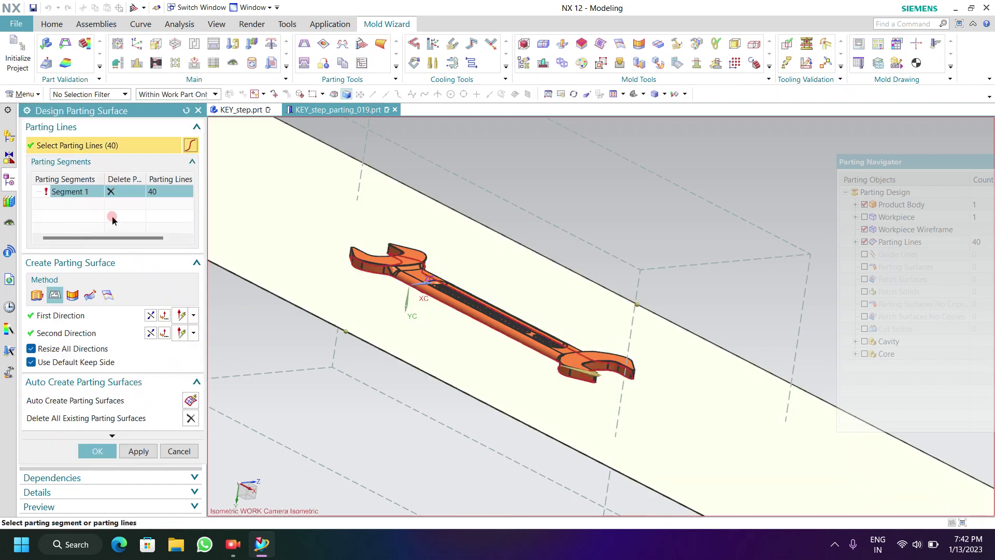
pyautogui.moveTo(469, 267)
pyautogui.mouseDown(button='middle')
pyautogui.moveTo(477, 313)
pyautogui.moveTo(499, 273)
pyautogui.mouseUp(button='middle')
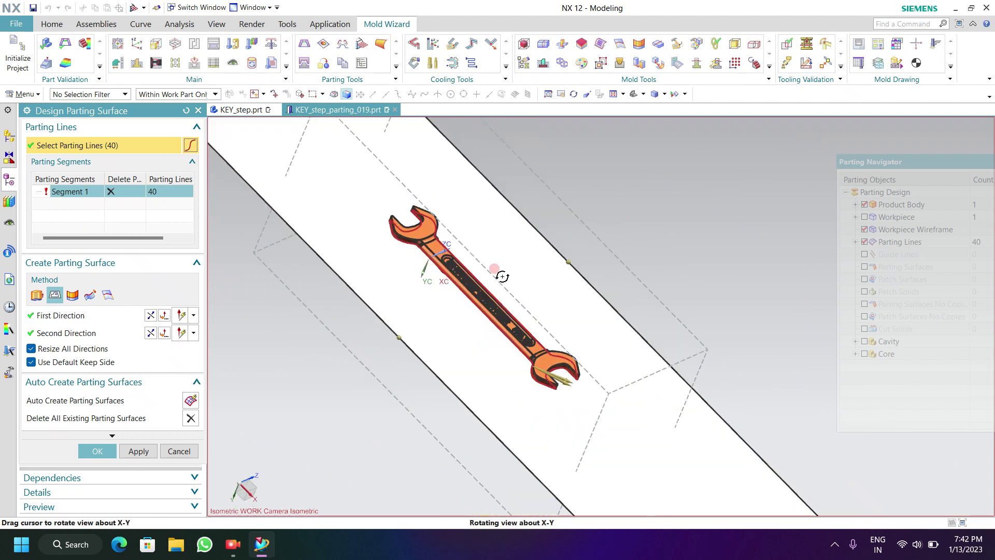
pyautogui.scroll(-2, 512, 294)
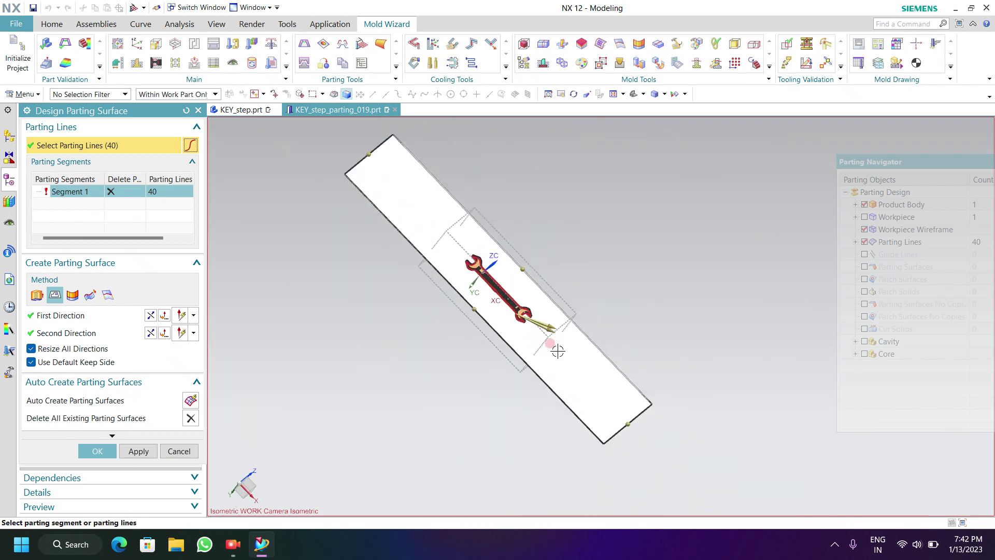
pyautogui.moveTo(629, 428)
pyautogui.mouseDown()
pyautogui.moveTo(653, 389)
pyautogui.moveTo(693, 525)
pyautogui.moveTo(684, 517)
pyautogui.mouseUp()
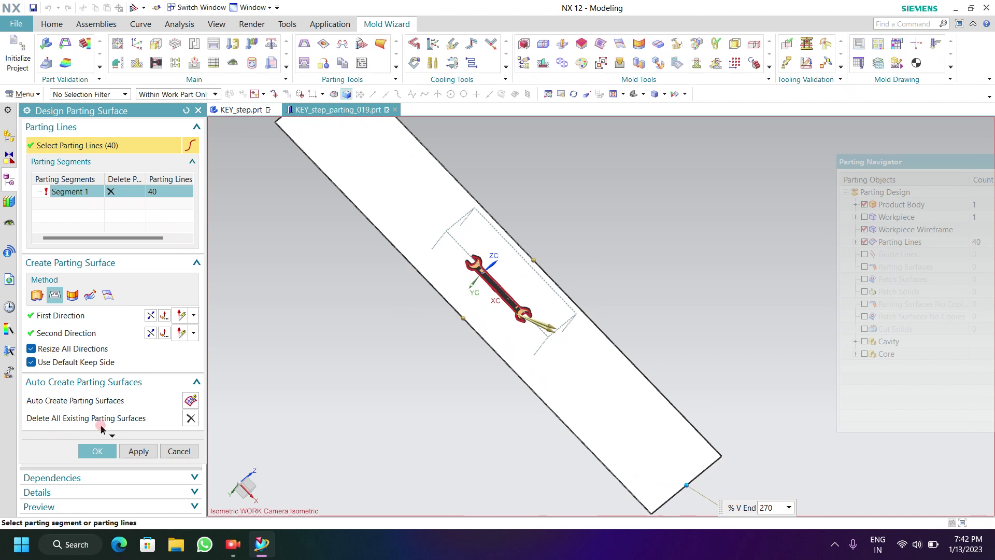
pyautogui.click(86, 455)
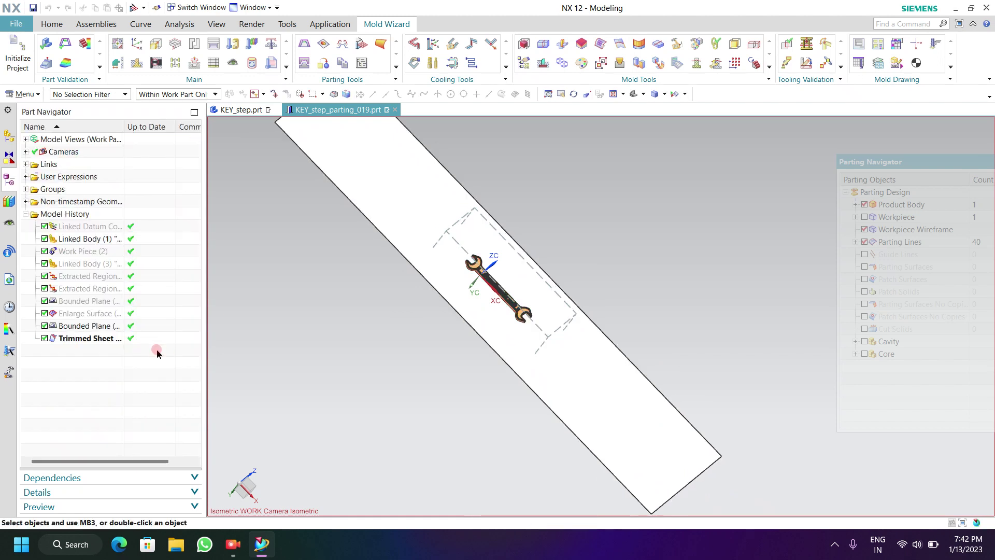
pyautogui.moveTo(395, 295)
pyautogui.mouseDown(button='middle')
pyautogui.moveTo(482, 201)
pyautogui.moveTo(528, 282)
pyautogui.mouseUp(button='middle')
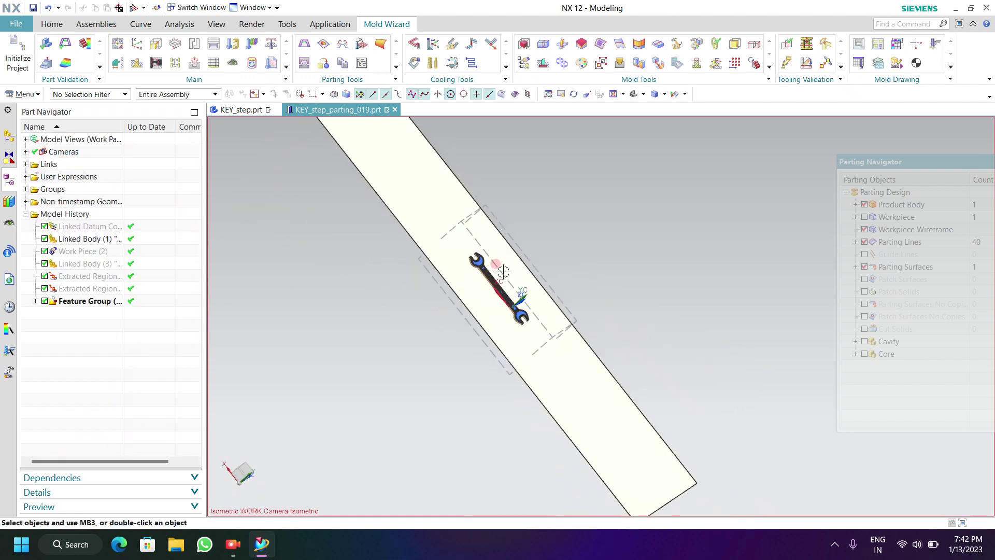
pyautogui.scroll(5, 528, 290)
pyautogui.scroll(-5, 396, 330)
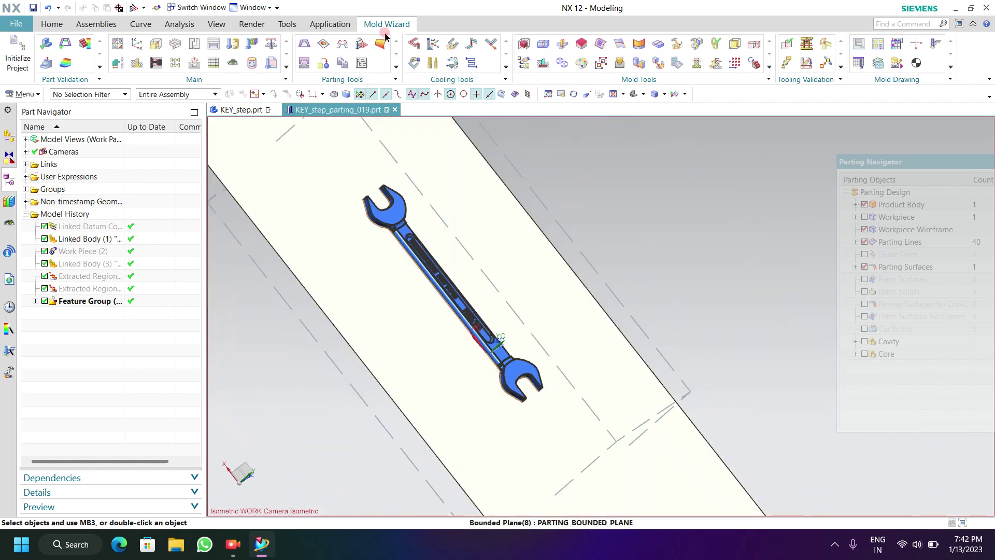
# Step: Split the workpiece into cavity and core using All Regions in Define Cavity and Core
pyautogui.click(302, 64)
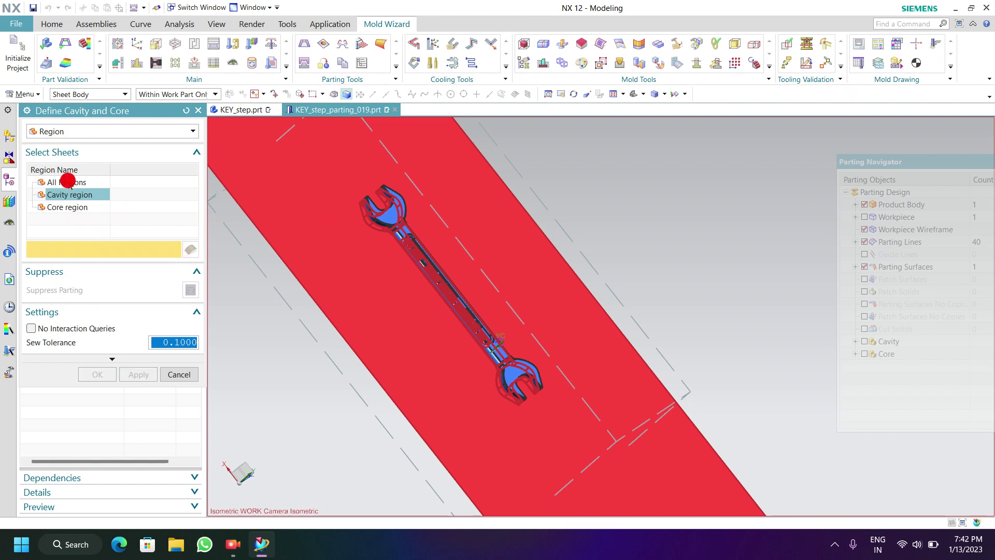
pyautogui.click(68, 180)
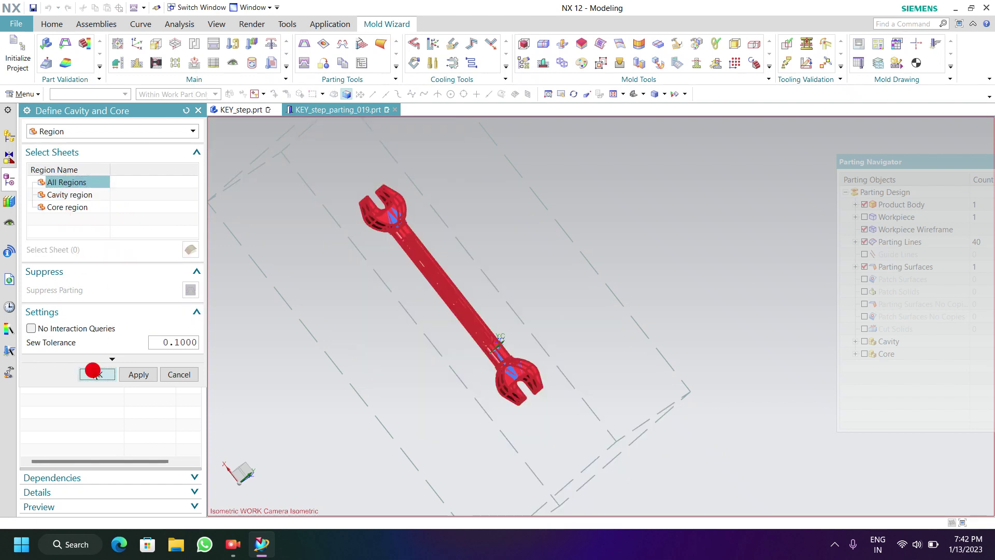
pyautogui.click(94, 373)
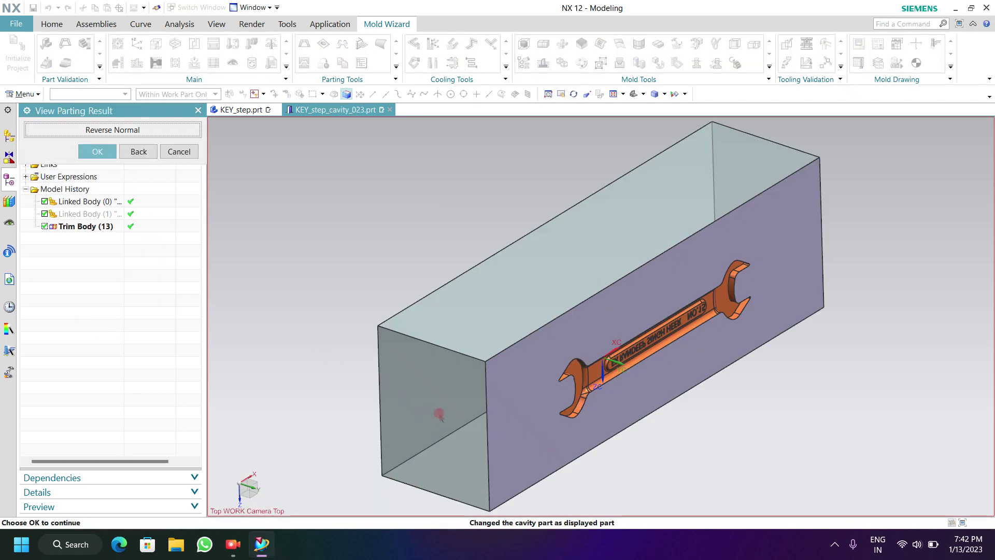
pyautogui.scroll(2, 935, 434)
pyautogui.scroll(2, 413, 245)
pyautogui.scroll(2, 414, 260)
pyautogui.scroll(-5, 421, 265)
pyautogui.scroll(-3, 420, 266)
# Step: Review and accept the cavity and core parting results
pyautogui.moveTo(510, 285)
pyautogui.mouseDown(button='middle')
pyautogui.moveTo(568, 233)
pyautogui.moveTo(527, 327)
pyautogui.moveTo(553, 345)
pyautogui.moveTo(564, 340)
pyautogui.moveTo(478, 305)
pyautogui.moveTo(512, 352)
pyautogui.moveTo(547, 336)
pyautogui.moveTo(557, 315)
pyautogui.moveTo(537, 262)
pyautogui.mouseUp(button='middle')
pyautogui.scroll(-3, 432, 238)
pyautogui.scroll(5, 426, 237)
pyautogui.scroll(2, 426, 237)
pyautogui.click(94, 149)
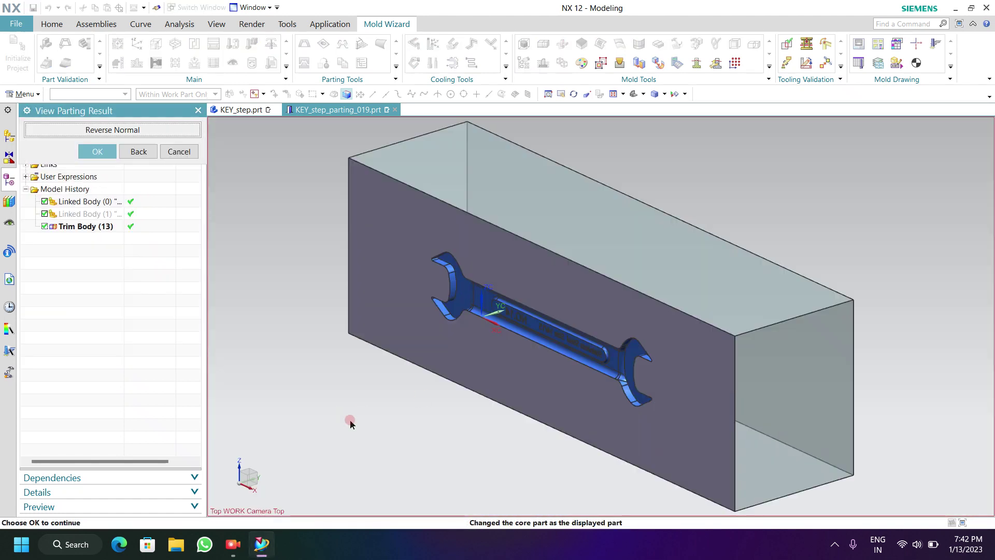
pyautogui.scroll(-3, 471, 329)
pyautogui.scroll(-2, 474, 288)
pyautogui.moveTo(474, 287)
pyautogui.mouseDown(button='middle')
pyautogui.moveTo(409, 313)
pyautogui.moveTo(455, 283)
pyautogui.mouseUp(button='middle')
pyautogui.scroll(2, 468, 291)
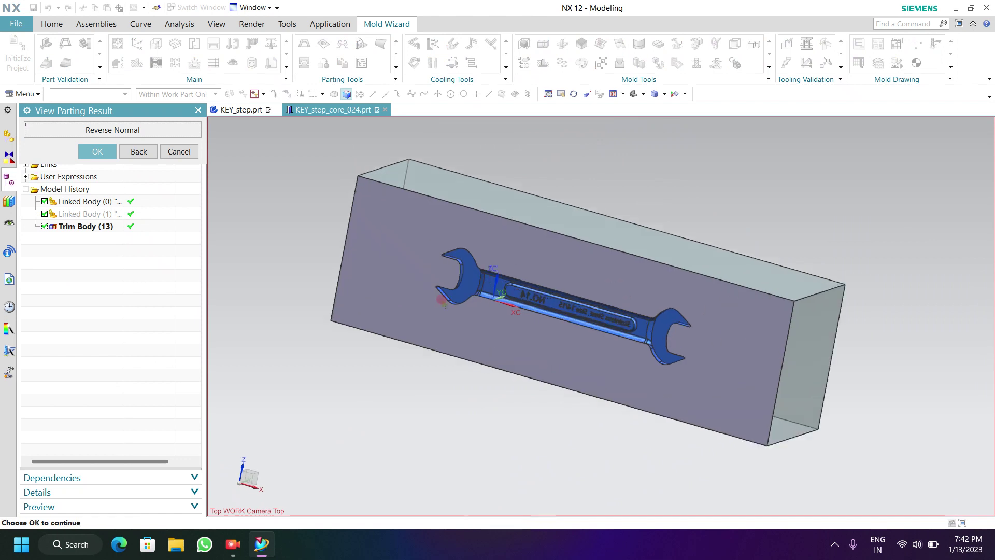
pyautogui.click(97, 152)
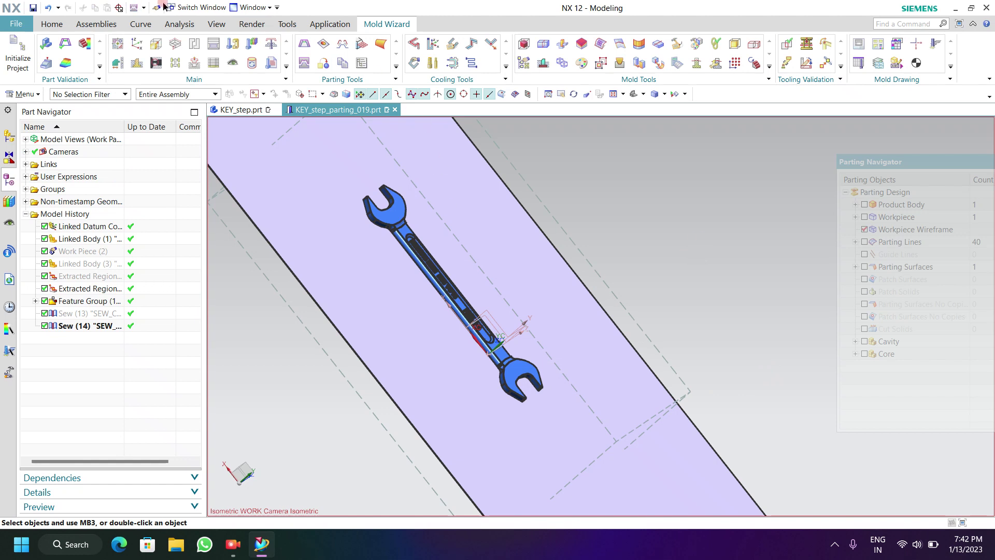
pyautogui.click(253, 8)
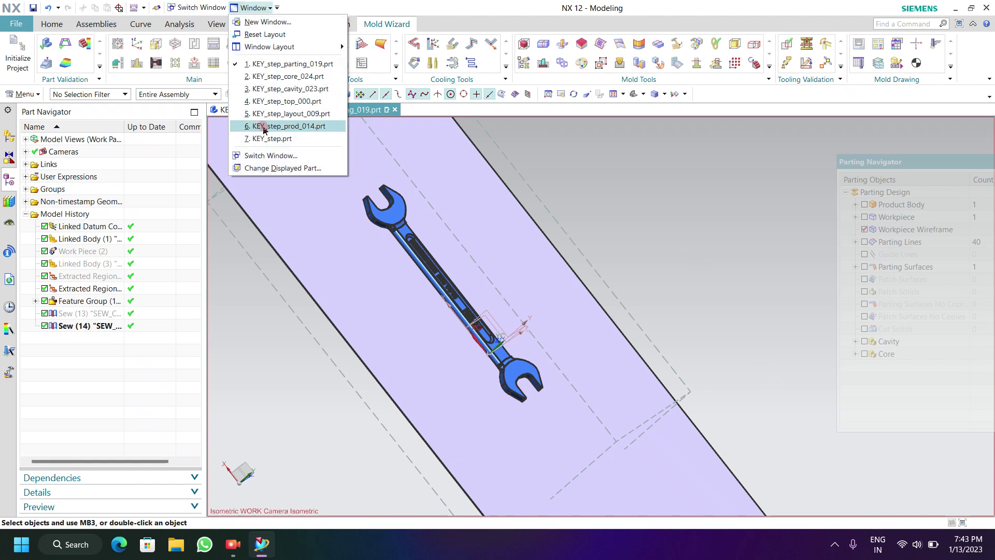
# Step: Display KEY_step_top_000.prt with the closed translucent mold and bring up the Assemblies commands
pyautogui.click(285, 102)
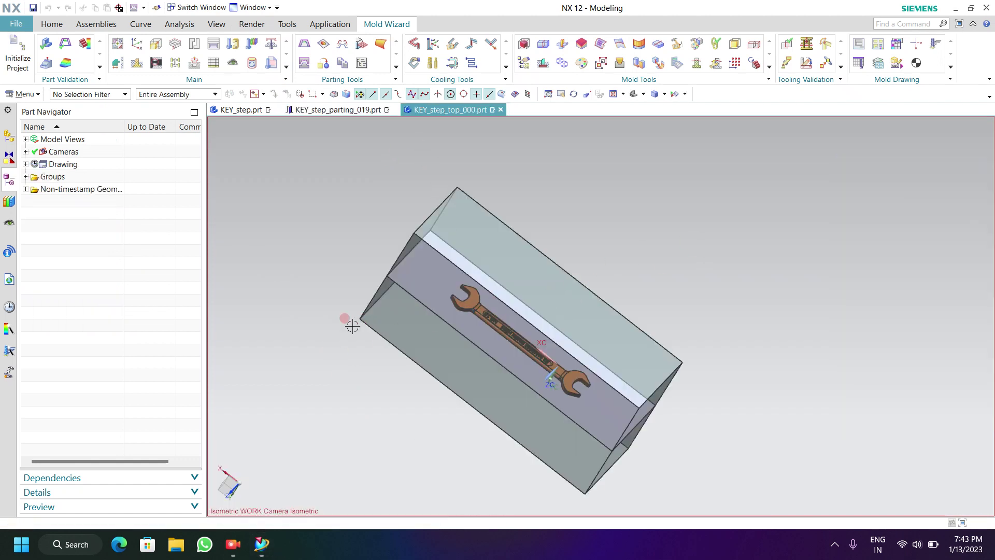
pyautogui.click(438, 253)
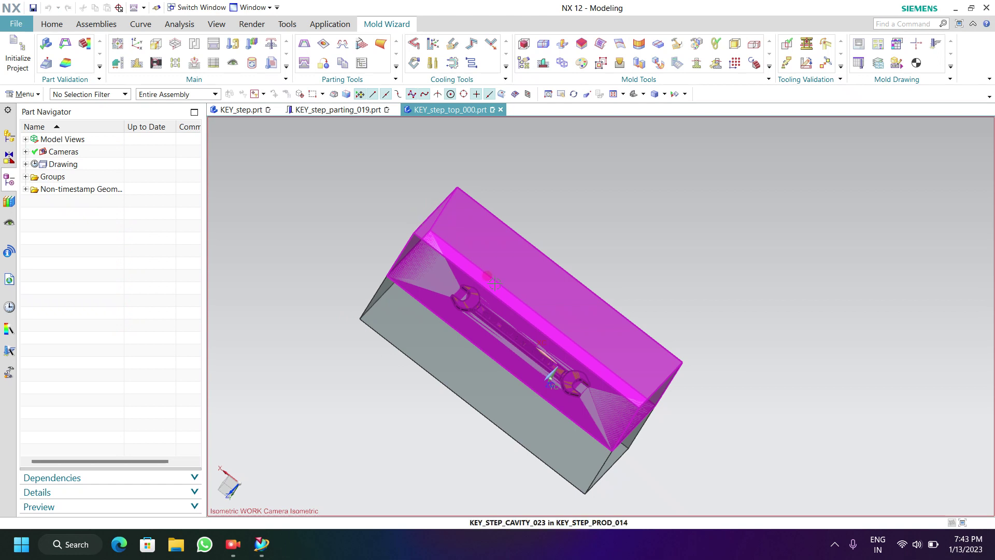
pyautogui.click(332, 147)
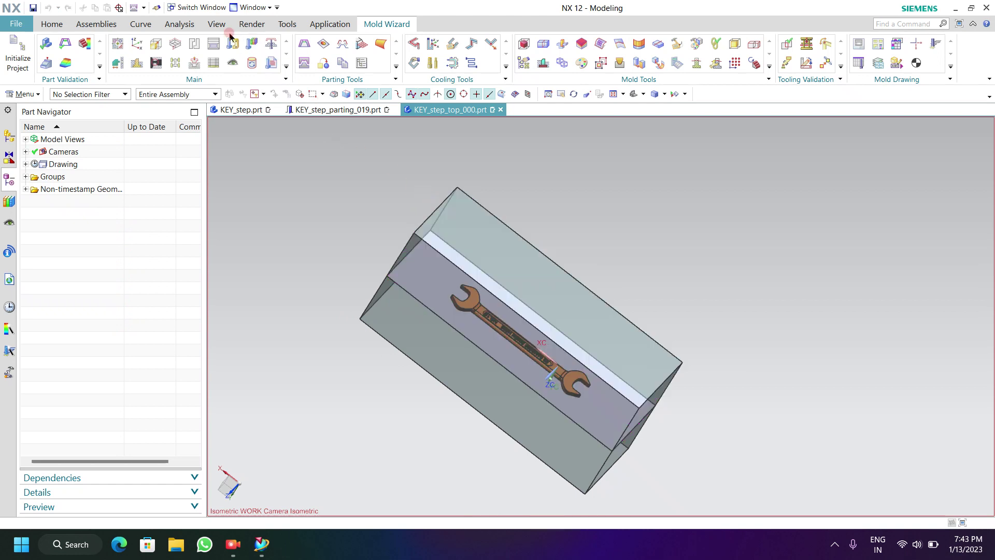
pyautogui.click(98, 24)
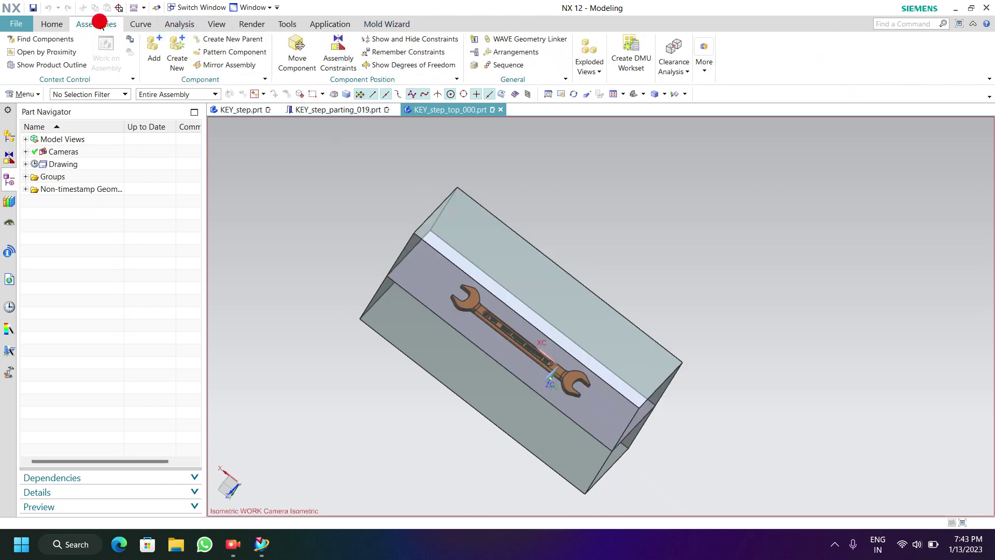
# Step: Create Explosion 1 and move the cavity block up-right away from the core
pyautogui.click(578, 76)
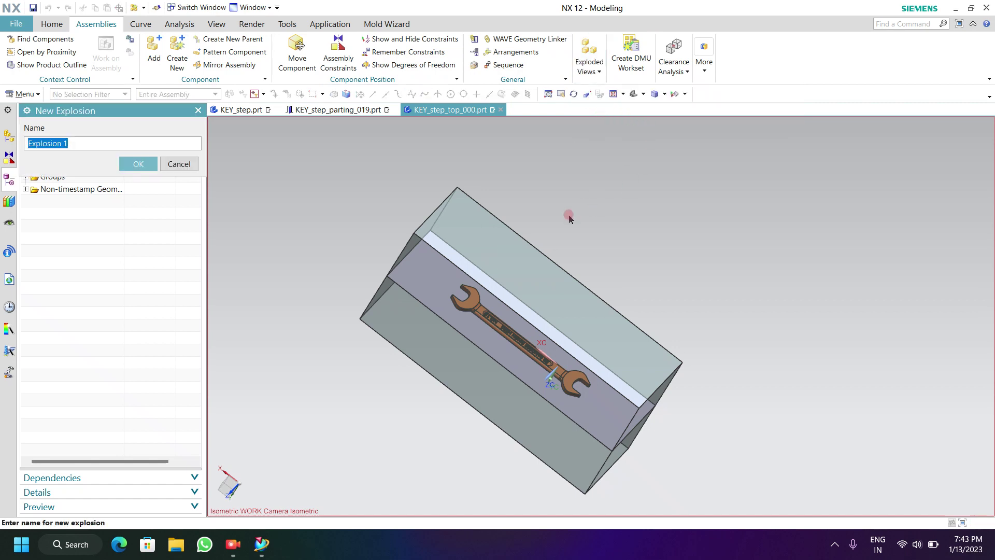
pyautogui.click(129, 171)
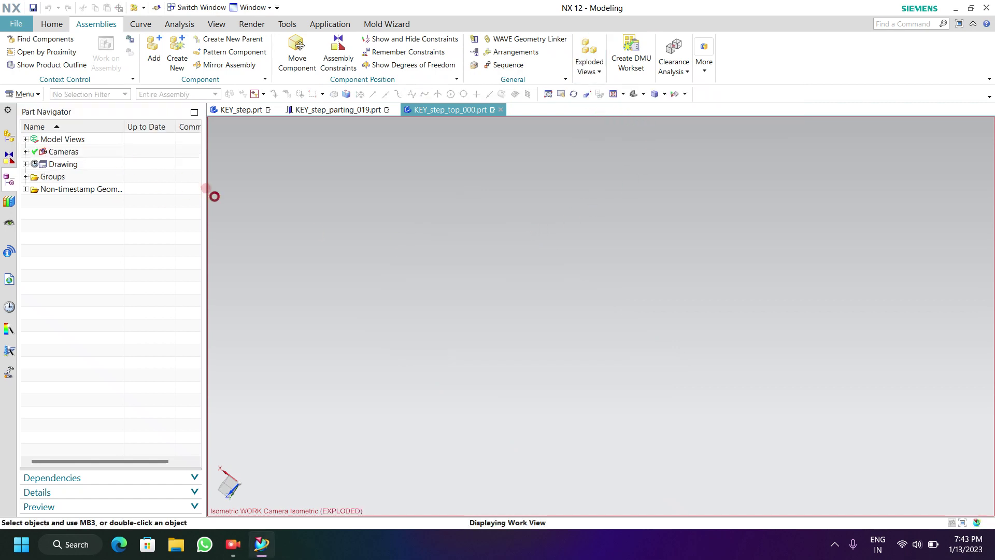
pyautogui.click(405, 204)
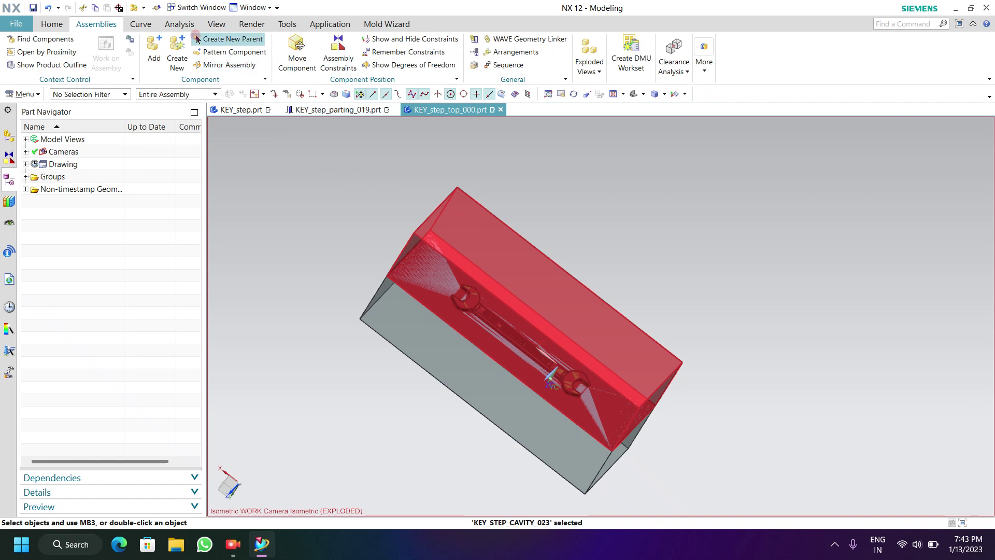
pyautogui.click(297, 52)
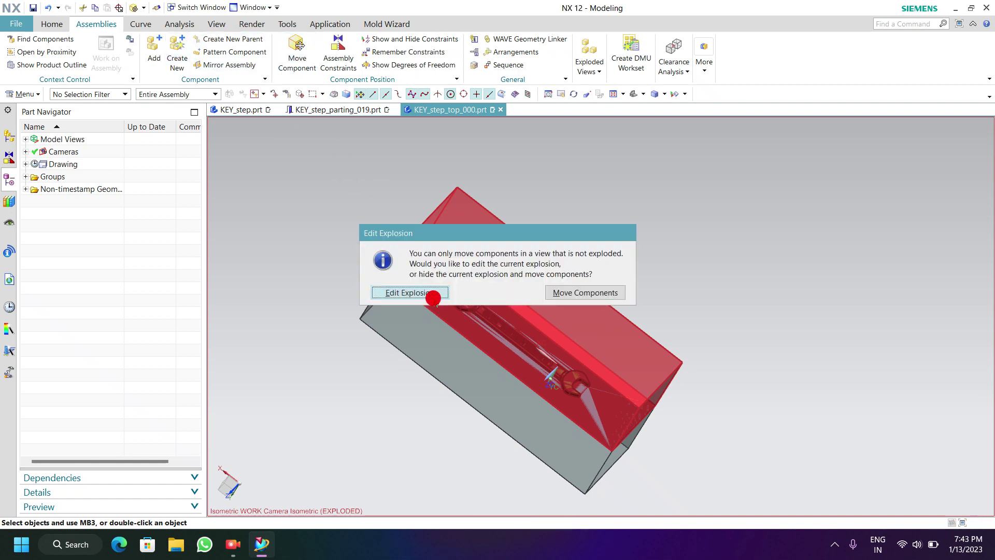
pyautogui.click(433, 298)
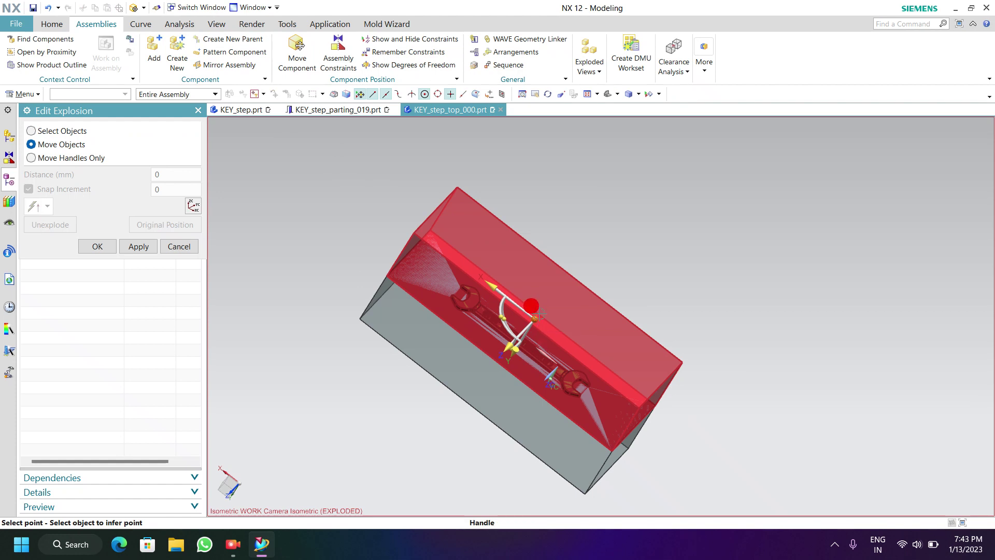
pyautogui.moveTo(534, 311); pyautogui.dragTo(604, 220)
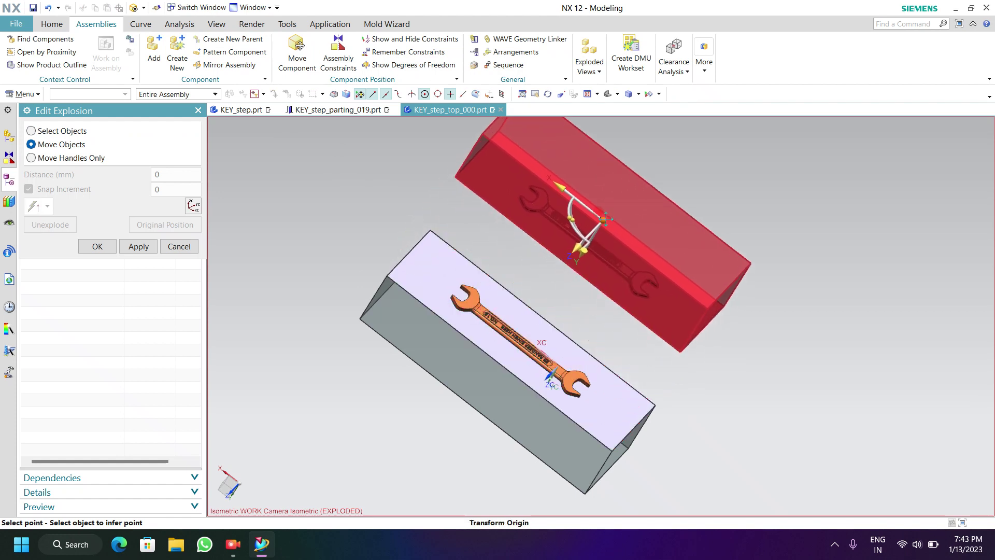
pyautogui.click(106, 246)
# Step: Move the core block down-left in the explosion, leaving the wrench between the halves
pyautogui.click(295, 44)
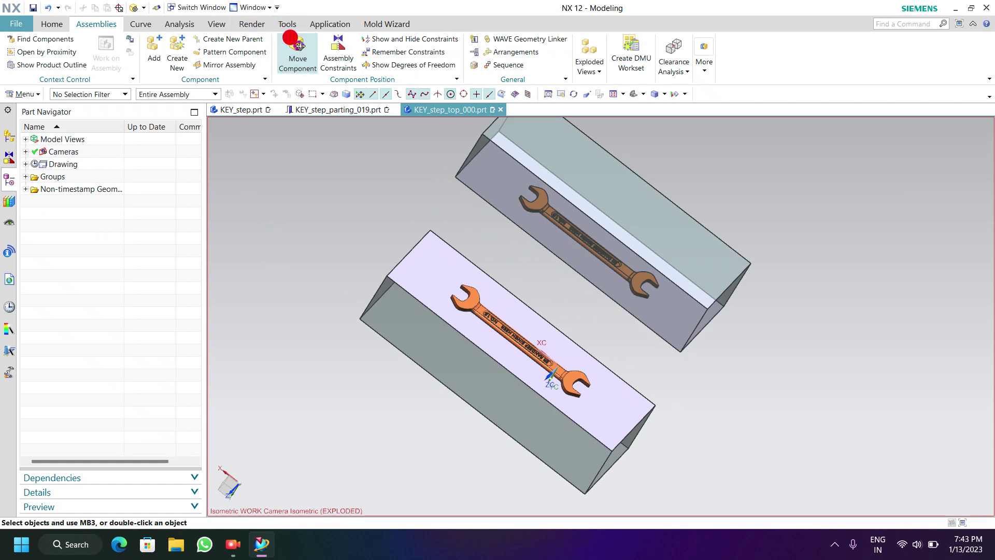
pyautogui.click(436, 291)
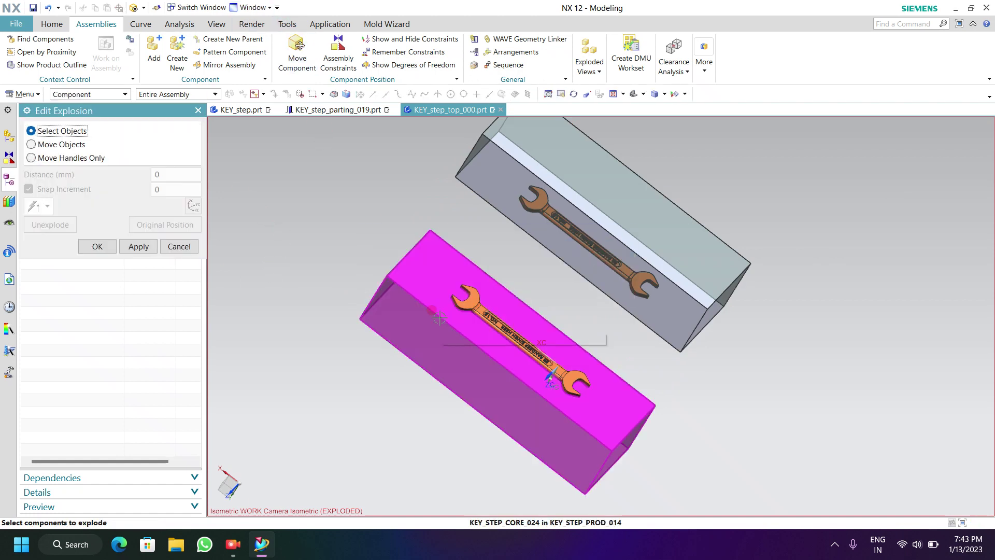
pyautogui.click(467, 322)
pyautogui.click(62, 145)
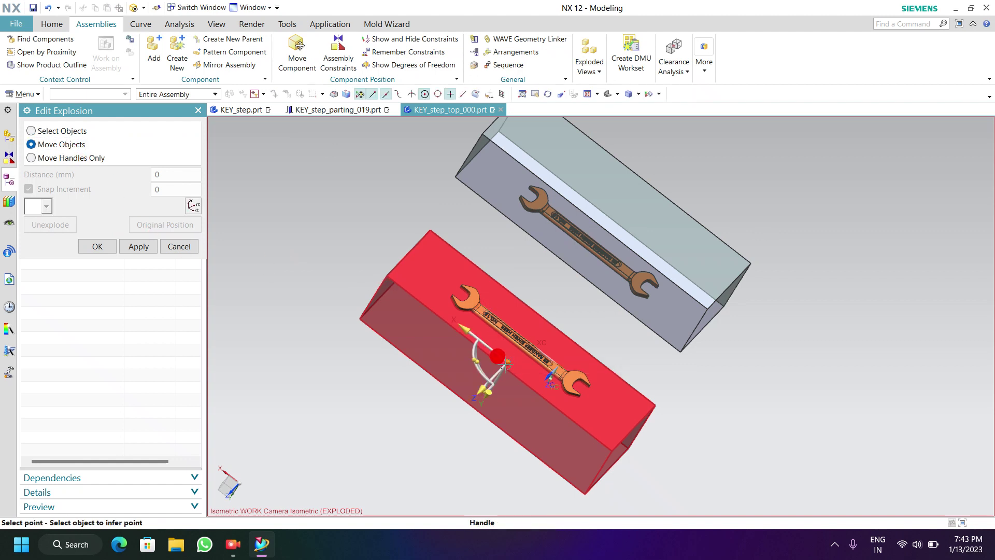
pyautogui.moveTo(507, 361); pyautogui.dragTo(451, 430)
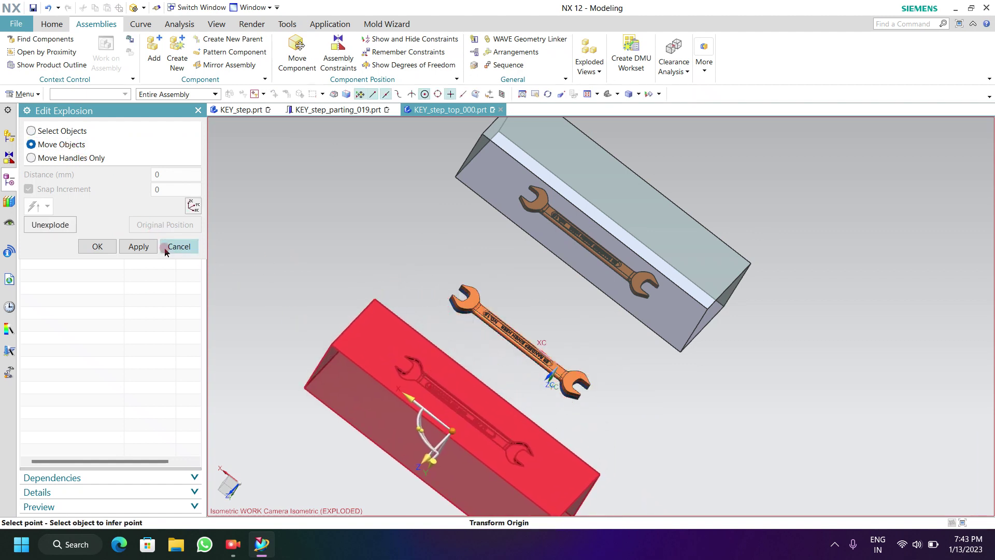
pyautogui.click(82, 249)
pyautogui.moveTo(667, 355)
pyautogui.mouseDown(button='middle')
pyautogui.moveTo(681, 291)
pyautogui.moveTo(505, 317)
pyautogui.moveTo(499, 282)
pyautogui.moveTo(696, 236)
pyautogui.mouseUp(button='middle')
pyautogui.scroll(5, 500, 282)
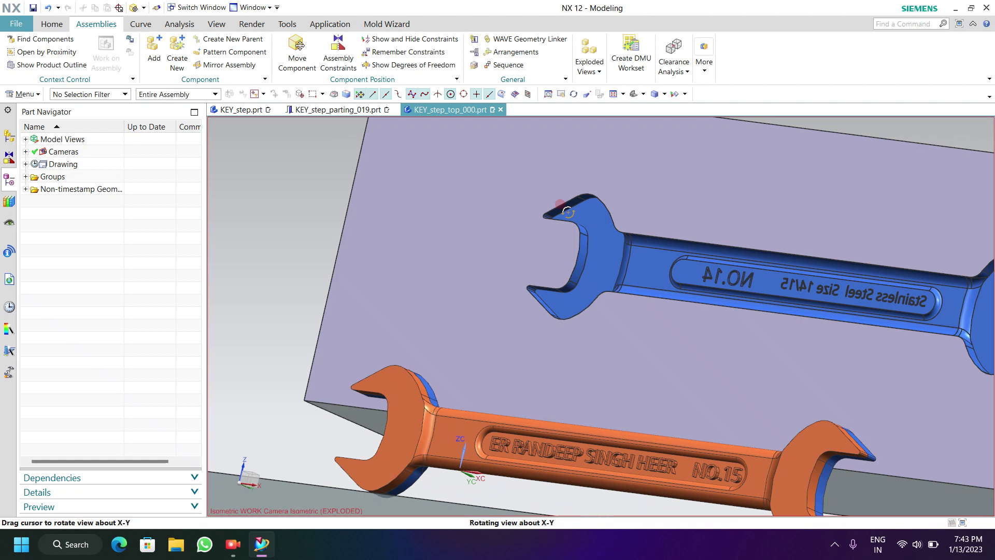
pyautogui.scroll(2, 696, 236)
pyautogui.scroll(-8, 696, 236)
pyautogui.moveTo(696, 236)
pyautogui.mouseDown(button='middle')
pyautogui.moveTo(529, 328)
pyautogui.moveTo(501, 324)
pyautogui.mouseUp(button='middle')
pyautogui.moveTo(761, 312)
pyautogui.mouseDown(button='middle')
pyautogui.moveTo(667, 348)
pyautogui.moveTo(629, 340)
pyautogui.mouseUp(button='middle')
pyautogui.scroll(2, 538, 333)
pyautogui.scroll(-3, 538, 333)
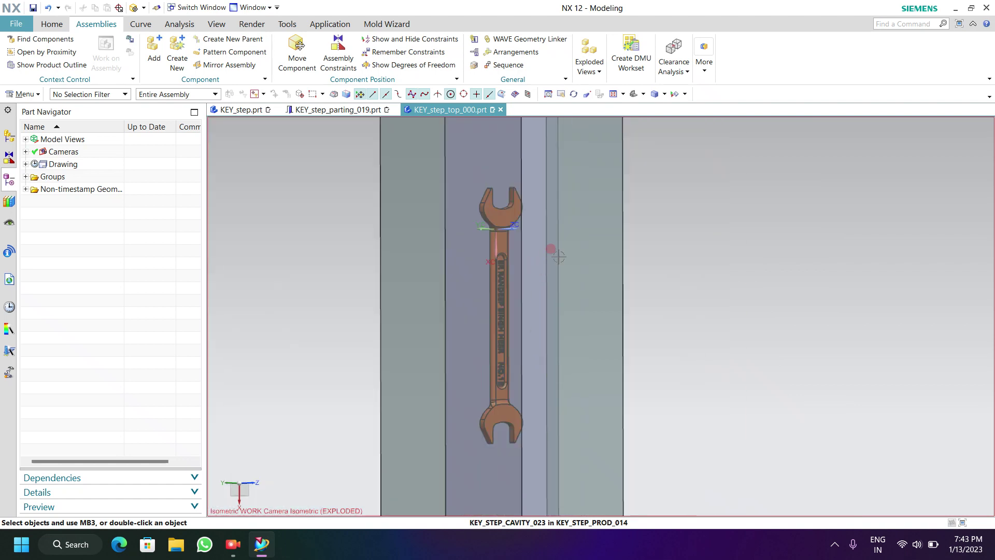
pyautogui.scroll(-2, 572, 255)
pyautogui.moveTo(571, 255)
pyautogui.mouseDown(button='middle')
pyautogui.moveTo(574, 324)
pyautogui.moveTo(551, 328)
pyautogui.moveTo(529, 291)
pyautogui.moveTo(511, 304)
pyautogui.mouseUp(button='middle')
pyautogui.click(591, 60)
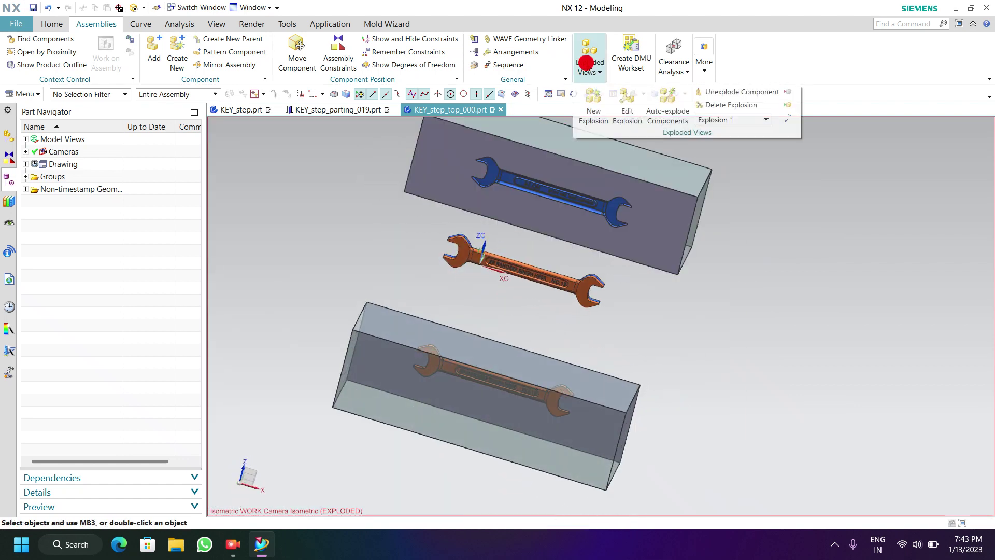
pyautogui.click(712, 121)
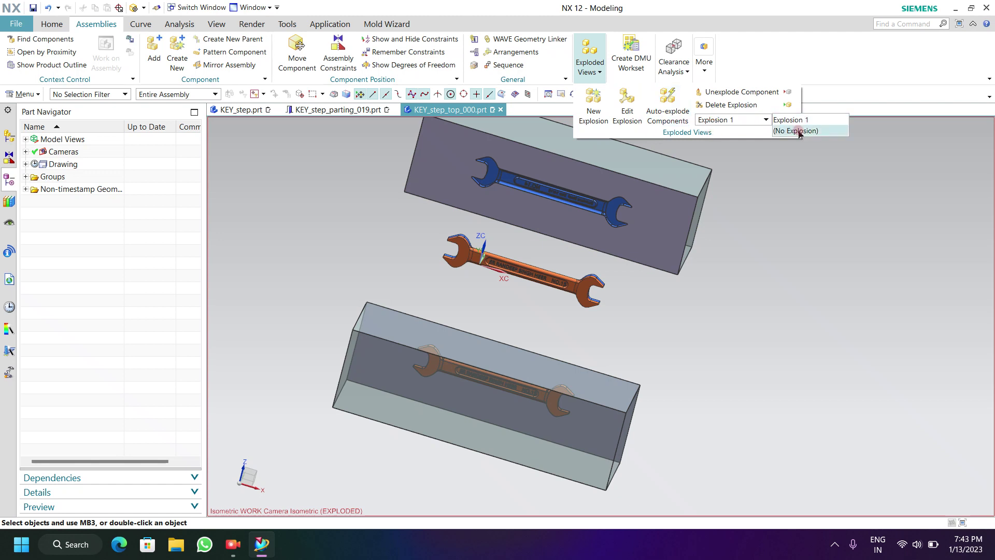
pyautogui.click(796, 131)
pyautogui.moveTo(737, 190)
pyautogui.mouseDown(button='middle')
pyautogui.moveTo(702, 269)
pyautogui.moveTo(666, 193)
pyautogui.mouseUp(button='middle')
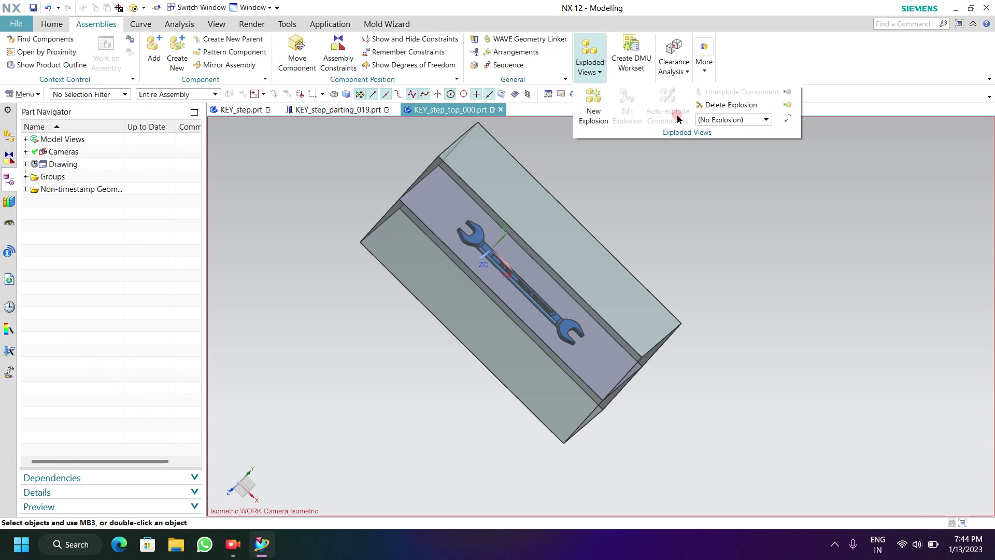
pyautogui.click(731, 116)
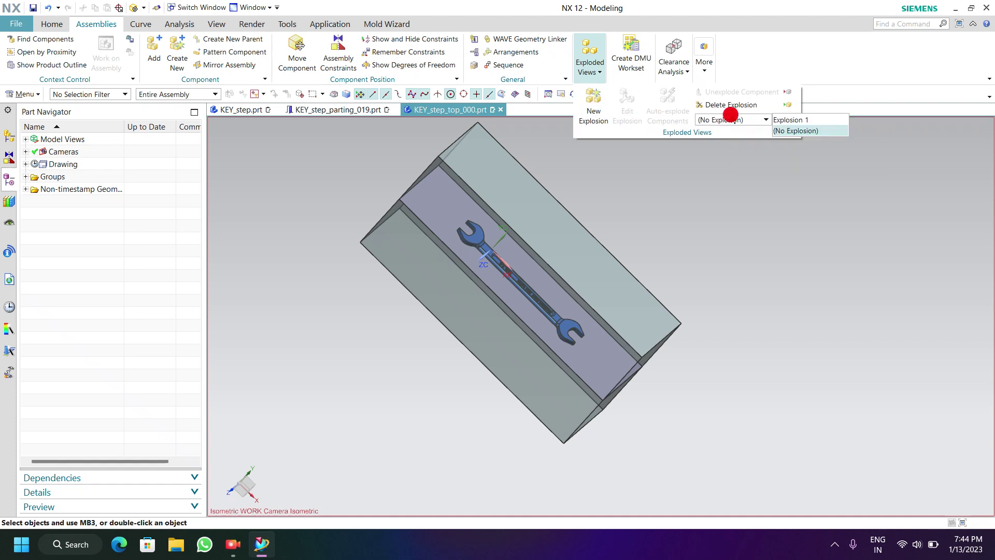
pyautogui.click(776, 120)
pyautogui.moveTo(723, 199)
pyautogui.mouseDown(button='middle')
pyautogui.moveTo(775, 160)
pyautogui.moveTo(837, 231)
pyautogui.moveTo(500, 158)
pyautogui.mouseUp(button='middle')
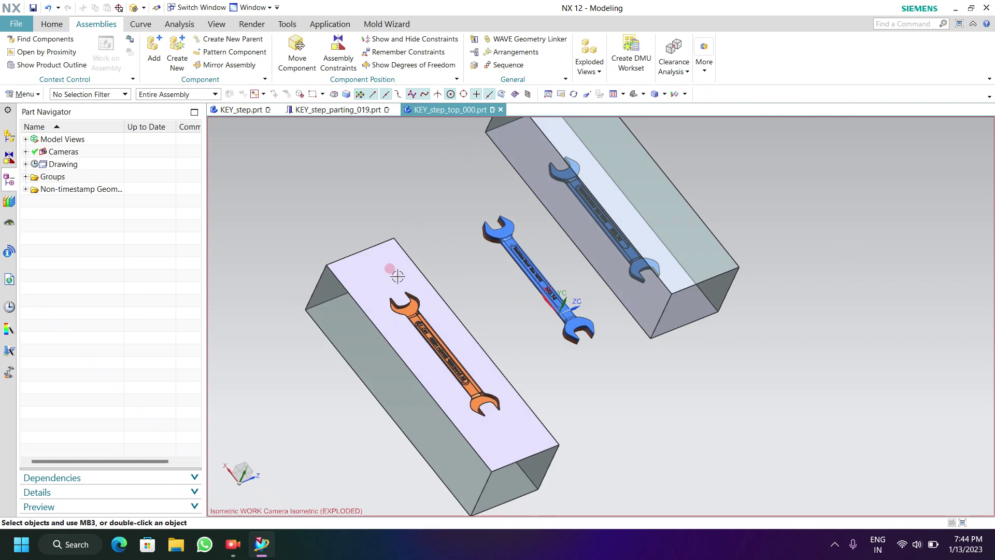
pyautogui.scroll(3, 518, 389)
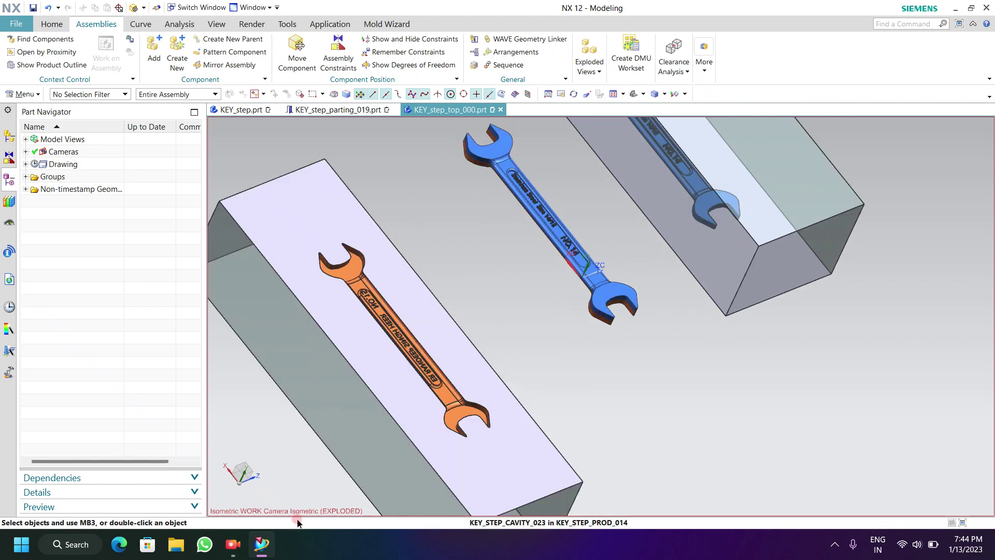
pyautogui.click(230, 544)
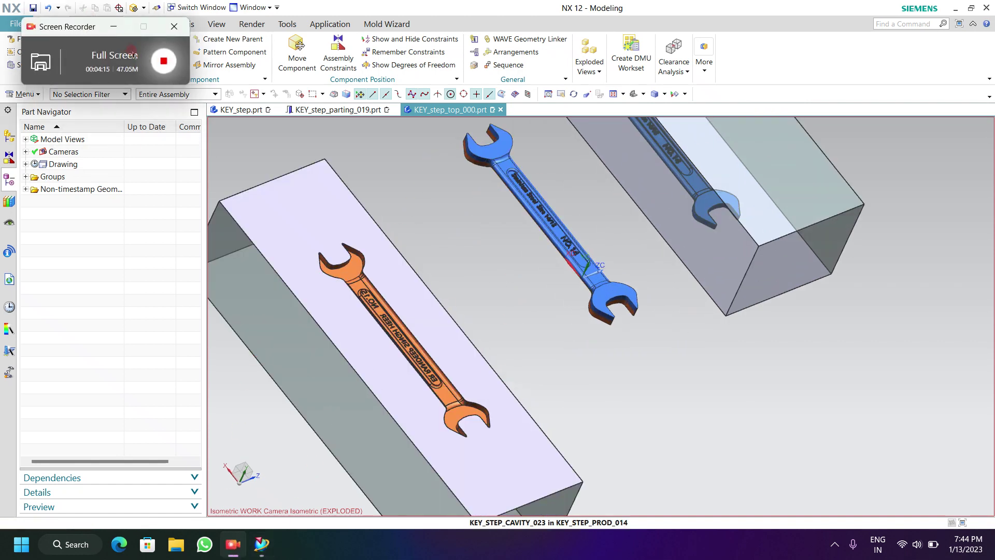